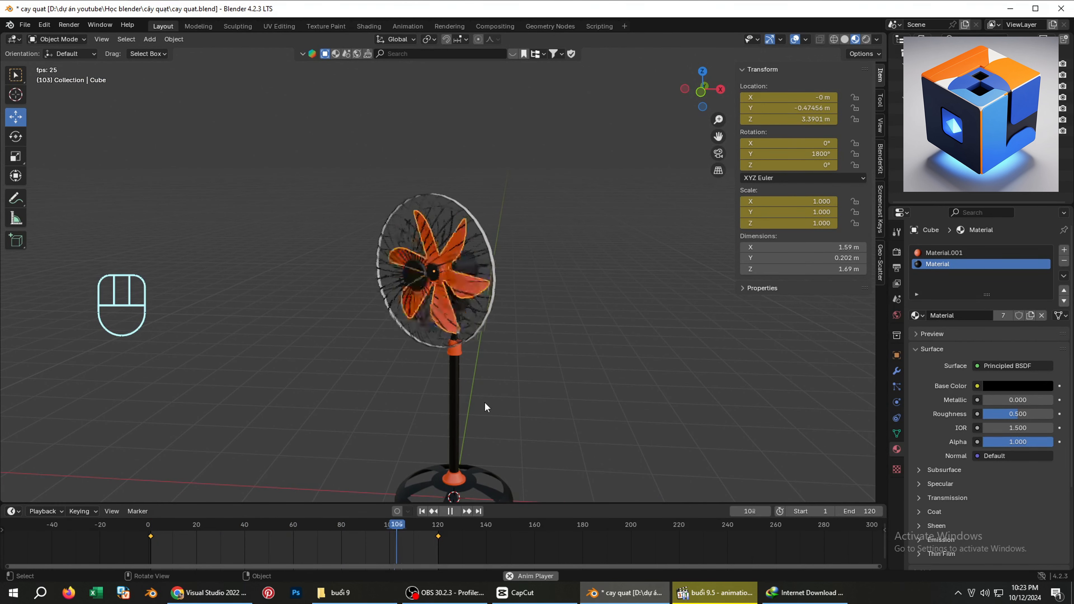
# - Stop the fan animation playback
pyautogui.press('space')
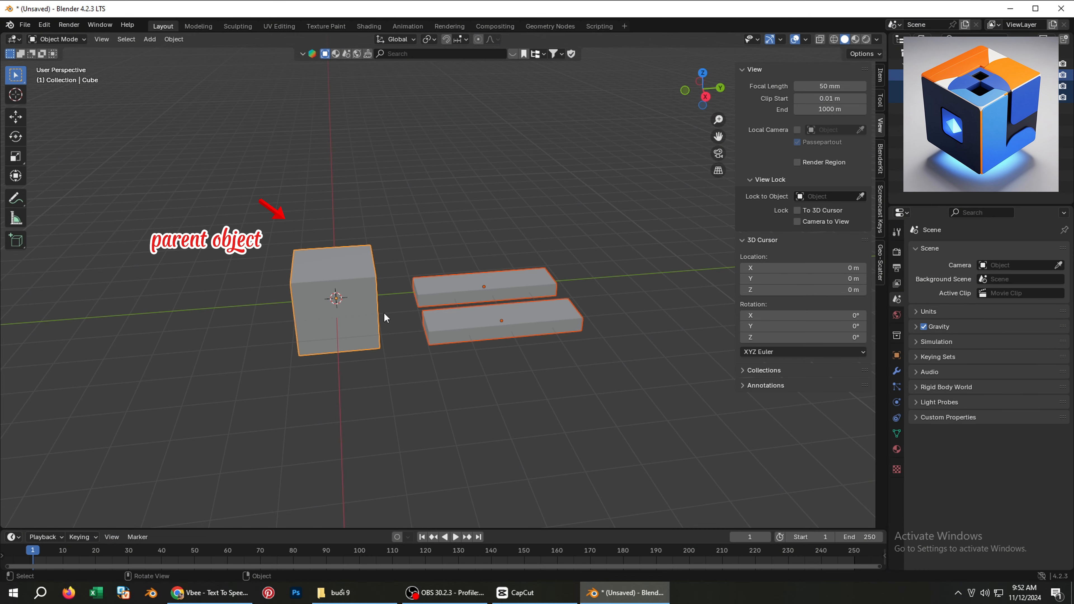
# - Parent the two flat boxes to the cube
pyautogui.hotkey('ctrl', 'p')
pyautogui.click(373, 326)
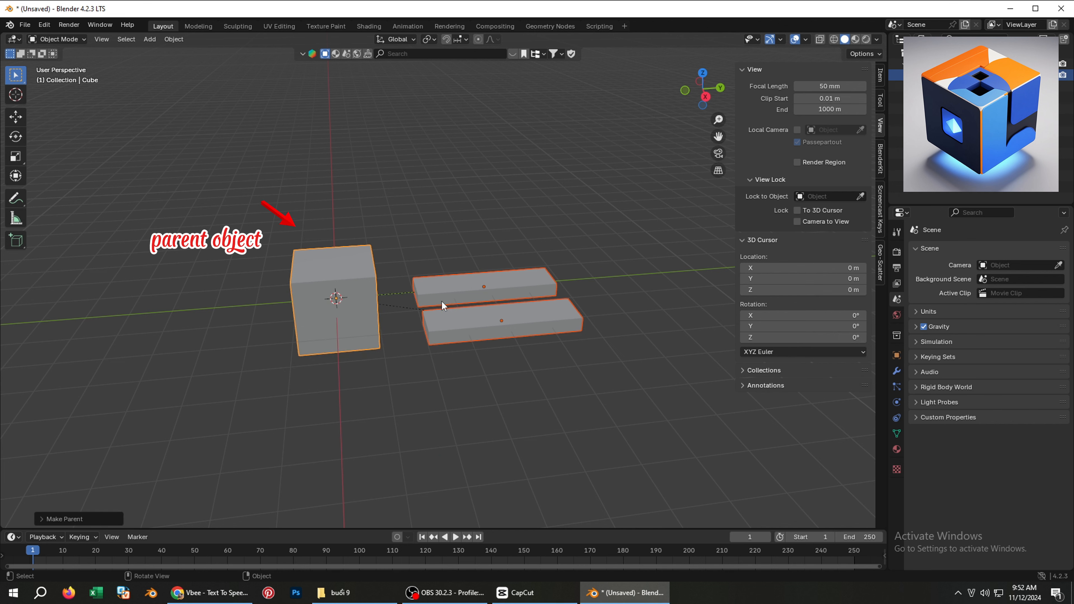
# - Try rotating the parent cube about the global Z axis to test whether the two child boxes follow it
pyautogui.click(345, 278)
pyautogui.scroll(4, 407, 300)
pyautogui.scroll(-2, 377, 312)
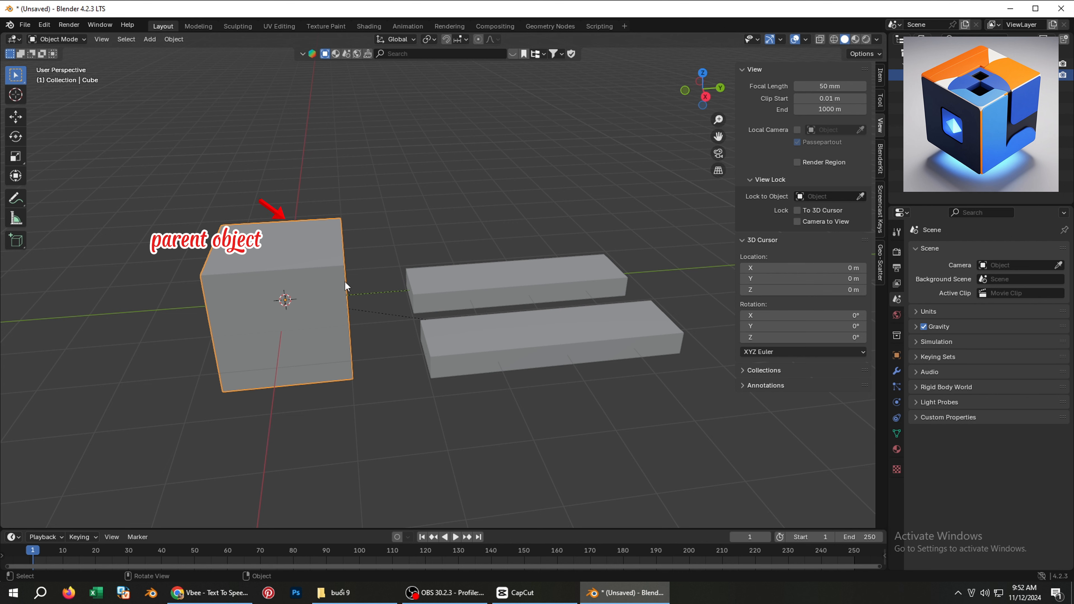
pyautogui.press('r')
pyautogui.press('Escape')
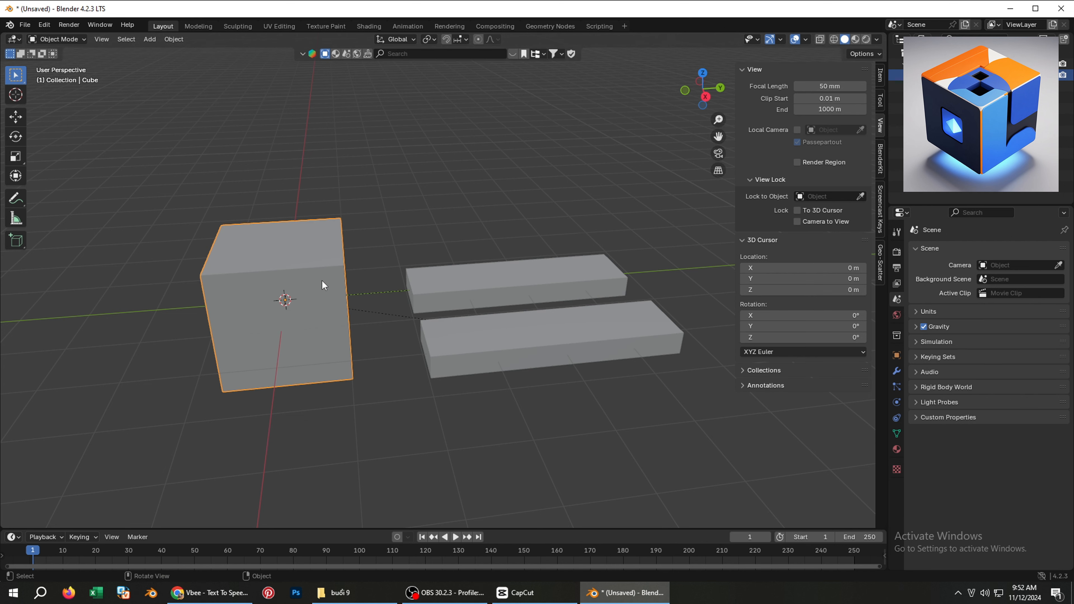
pyautogui.press('r')
pyautogui.press('z')
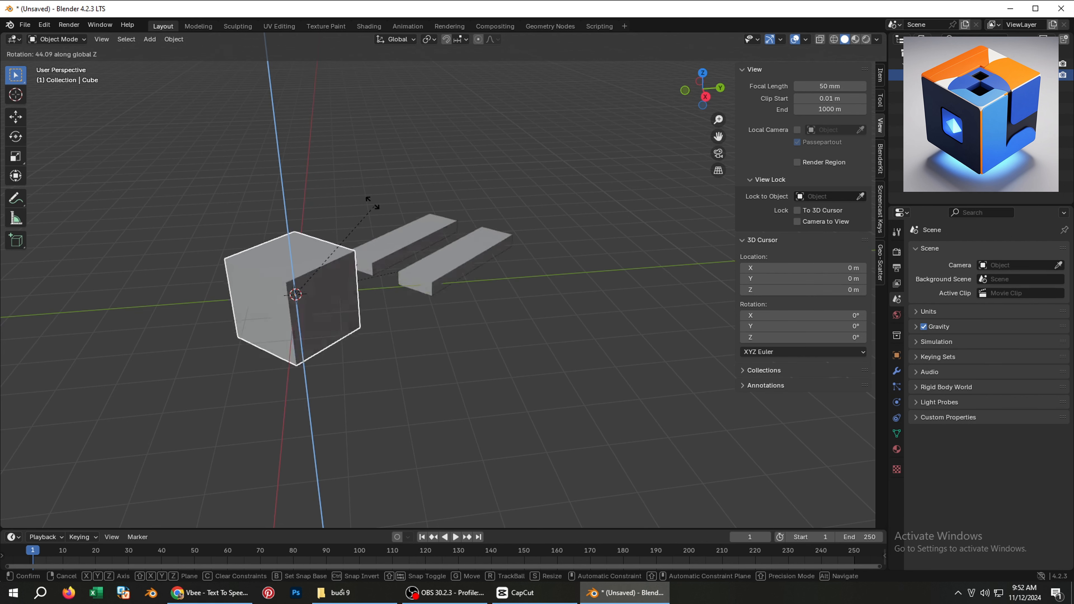
pyautogui.press('Escape')
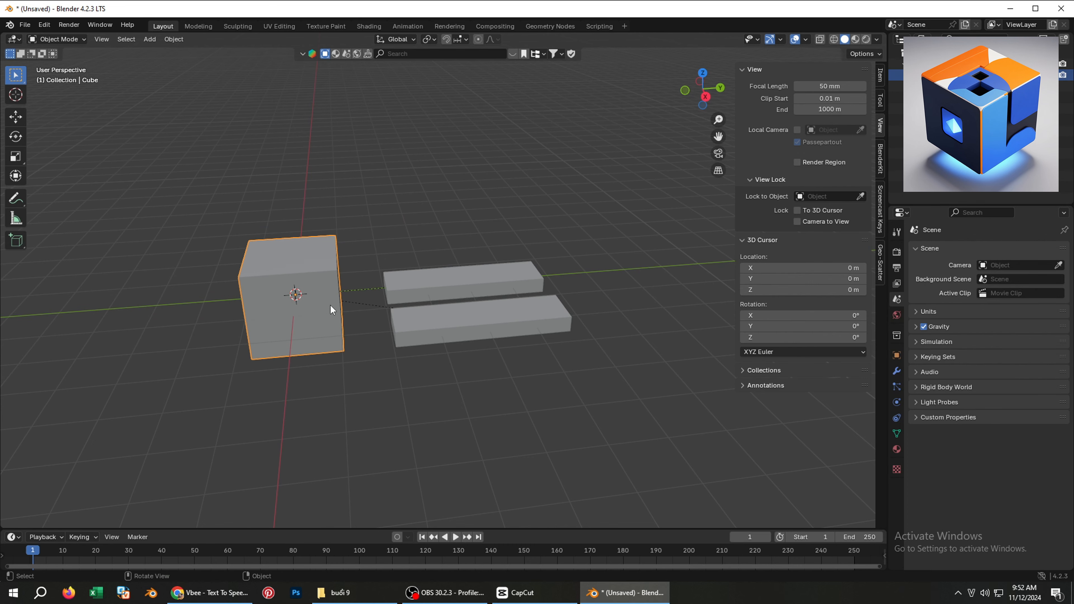
# - Try moving each of the two child boxes on its own to test whether the parent cube stays in place
pyautogui.scroll(-1, 330, 305)
pyautogui.click(419, 322)
pyautogui.press('g')
pyautogui.press('Escape')
pyautogui.click(443, 293)
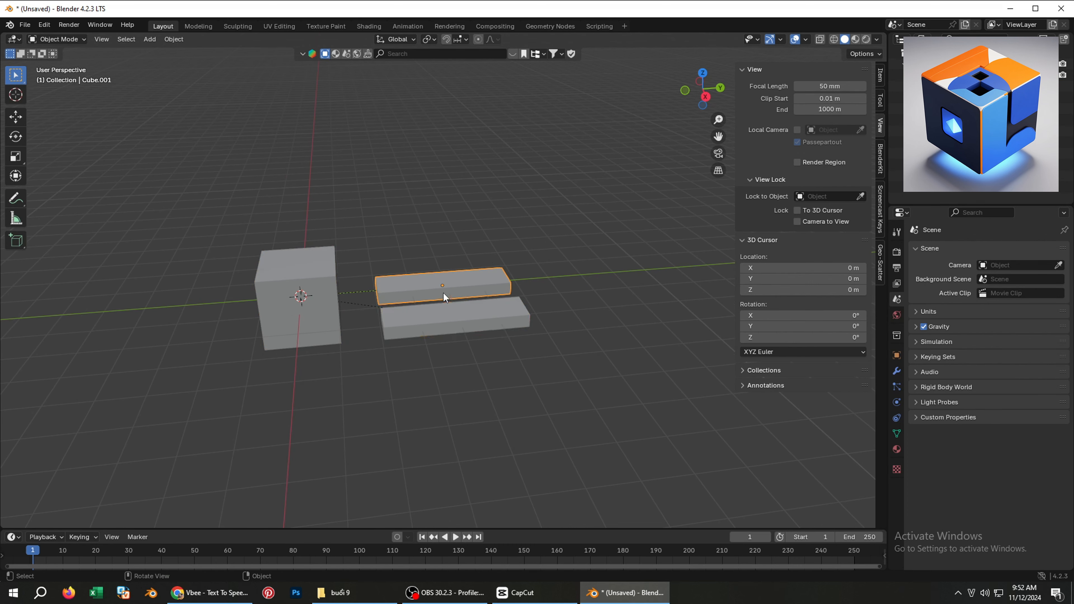
pyautogui.press('g')
pyautogui.press('Escape')
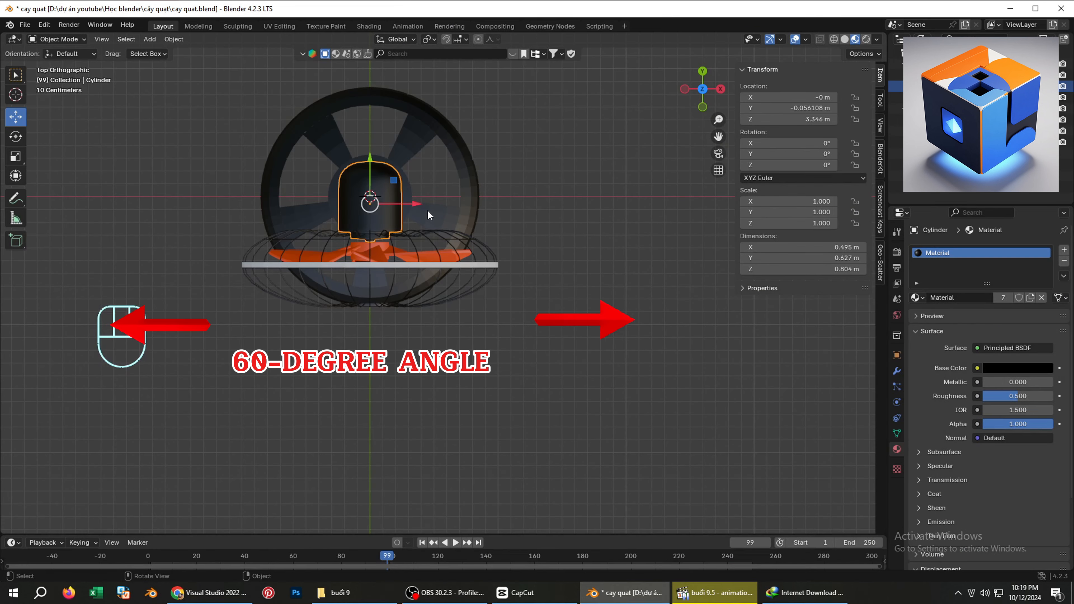
# - Try rotating the fan's motor housing from side to side in the top view to test the head's swing
pyautogui.press('r')
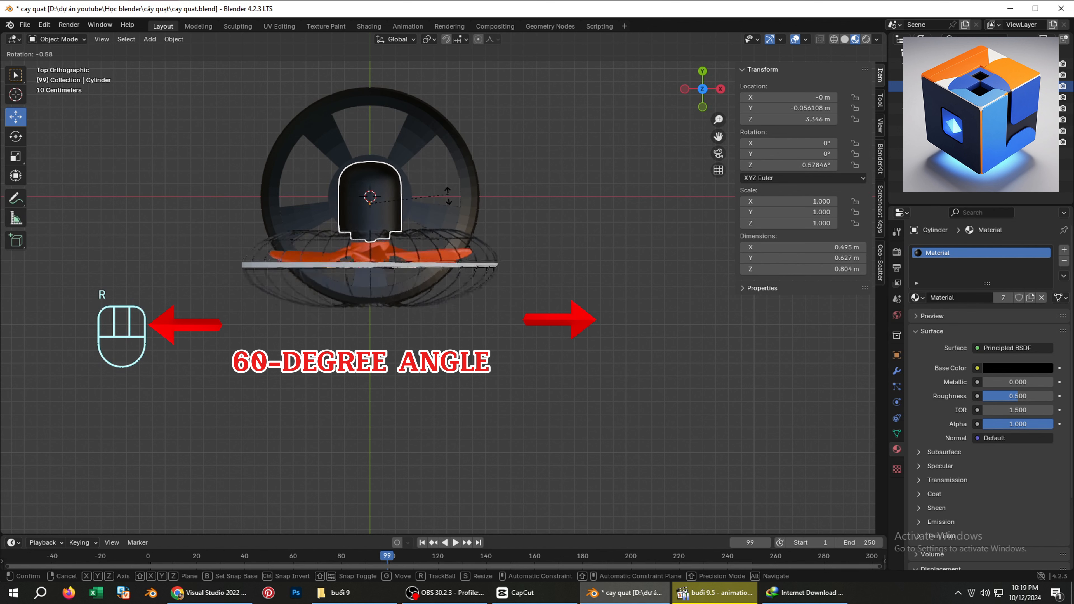
pyautogui.rightClick(429, 216)
pyautogui.press('r')
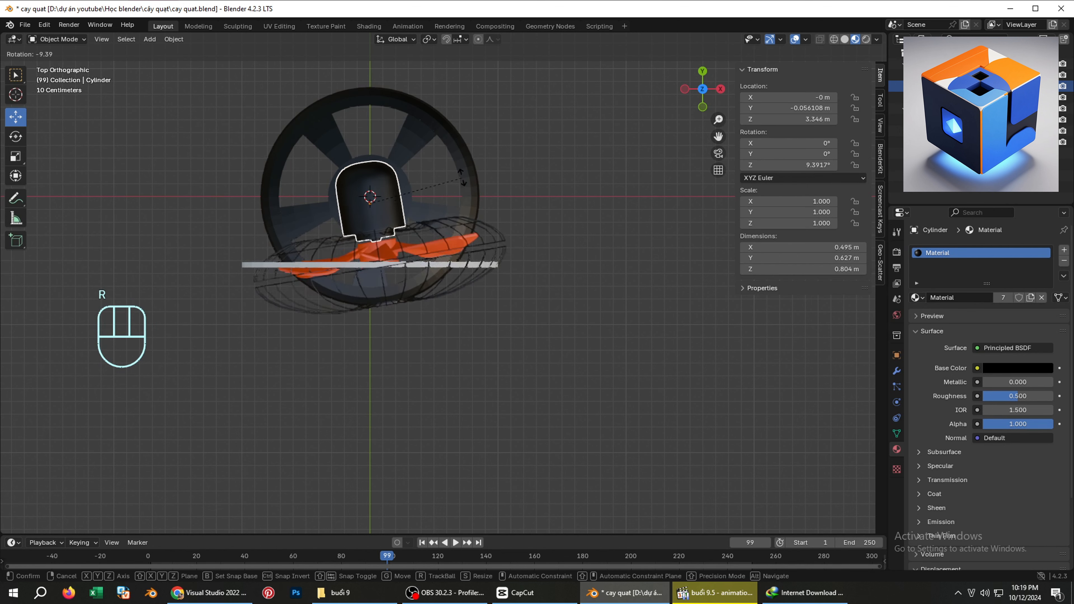
pyautogui.rightClick(431, 216)
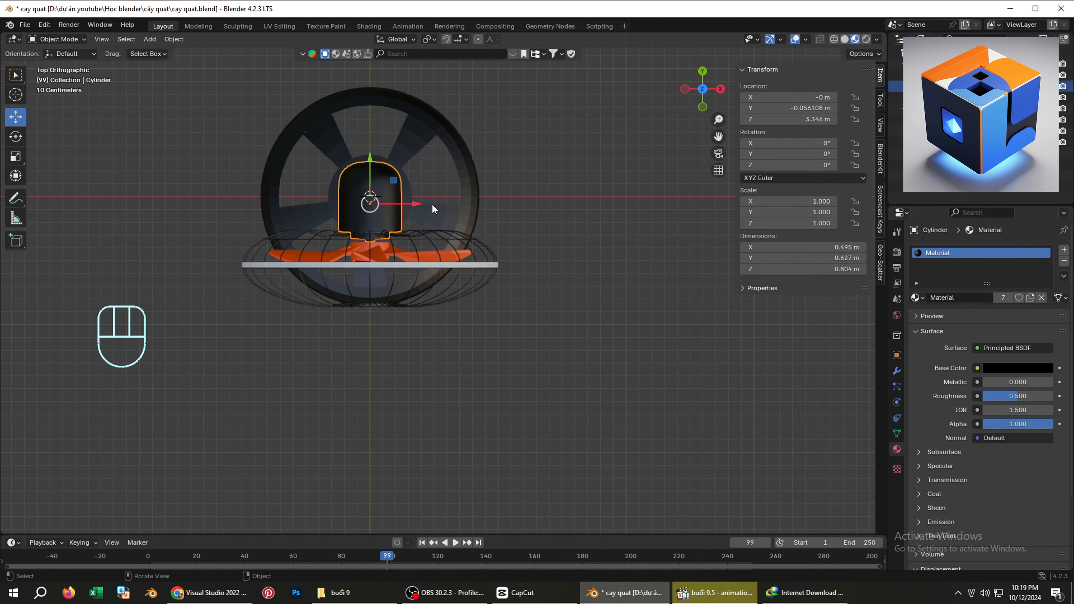
pyautogui.press('r')
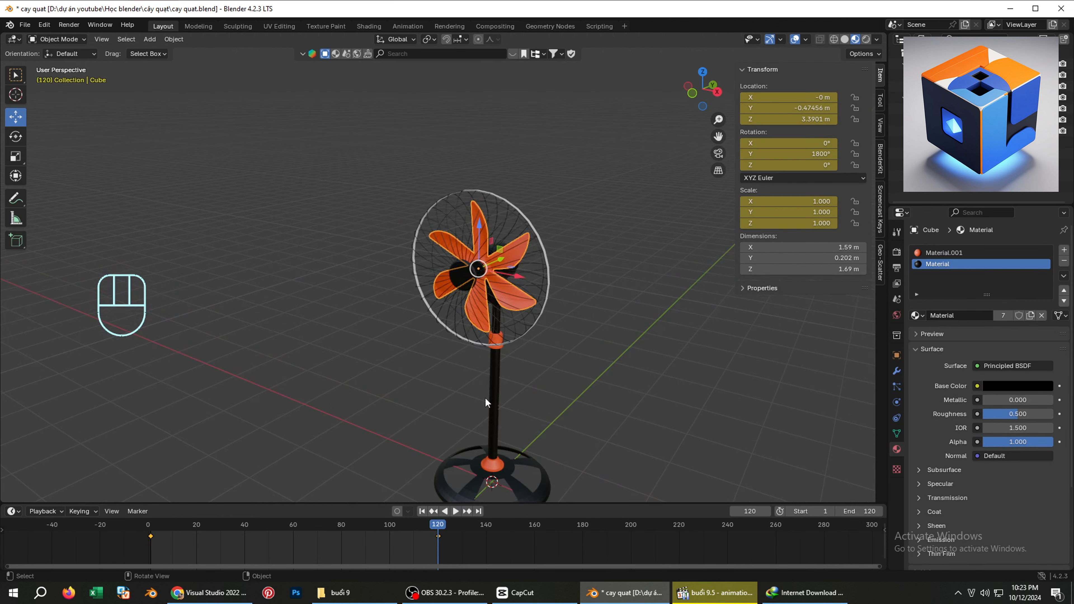
# - Play back the fan blade animation
pyautogui.press('space')
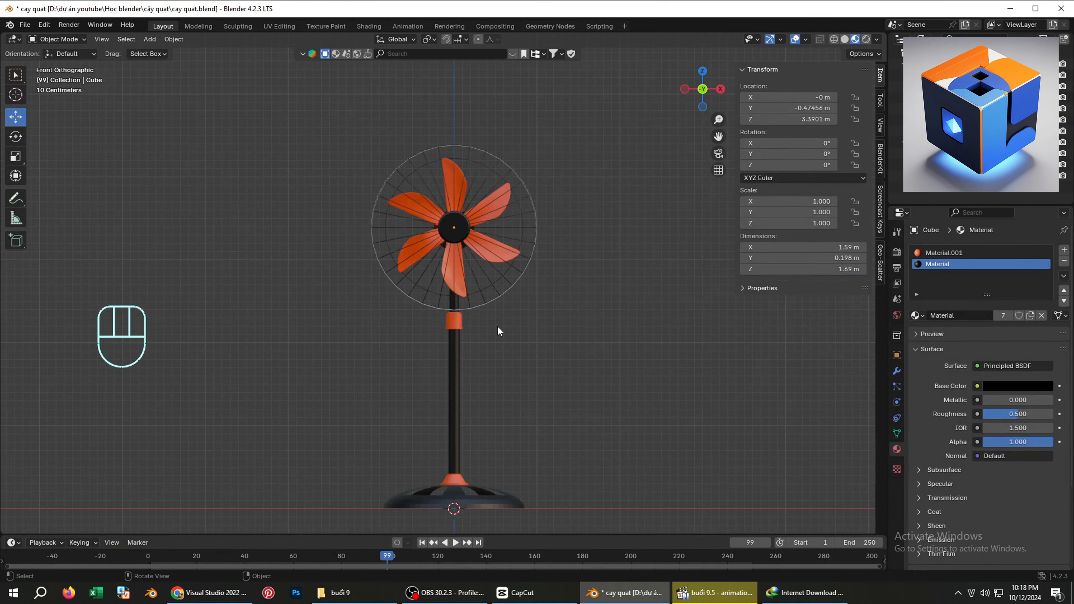
# - Parent the fan blades, wire cage and front cap to the motor housing using Object (Keep Transform)
pyautogui.moveTo(497, 326); pyautogui.dragTo(458, 263, button='middle')
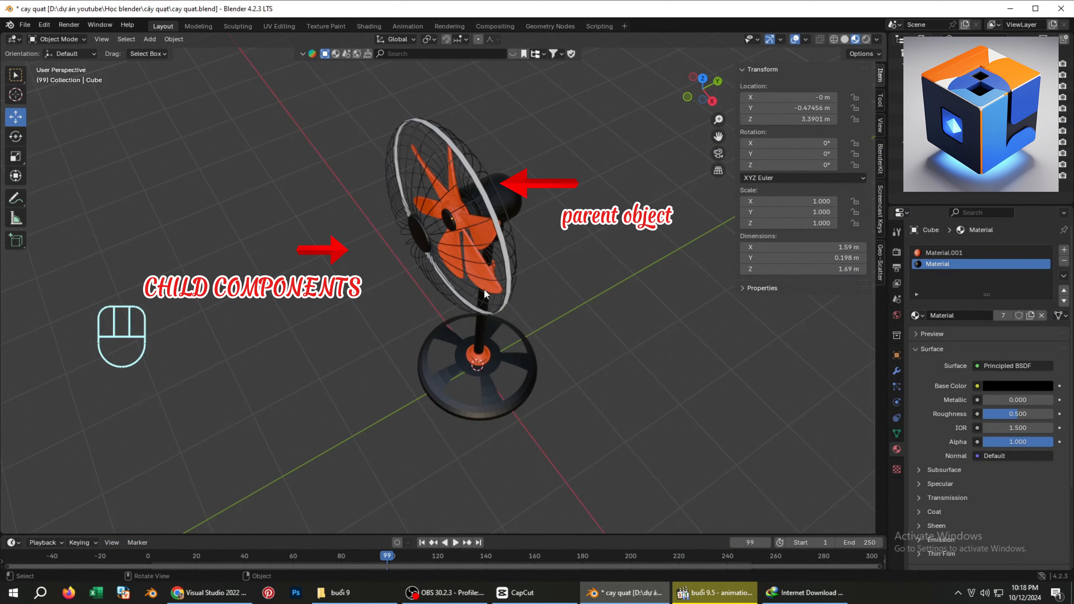
pyautogui.moveTo(483, 289); pyautogui.dragTo(458, 267, button='middle')
pyautogui.click(478, 245)
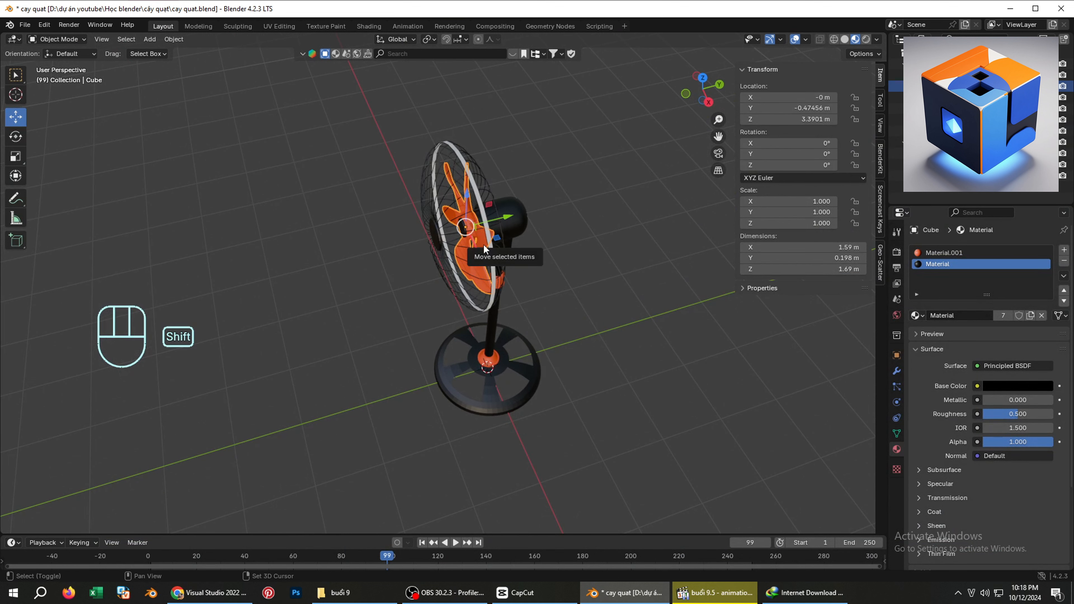
pyautogui.keyDown('shift'); pyautogui.click(487, 246); pyautogui.keyUp('shift')
pyautogui.keyDown('shift'); pyautogui.click(436, 237); pyautogui.keyUp('shift')
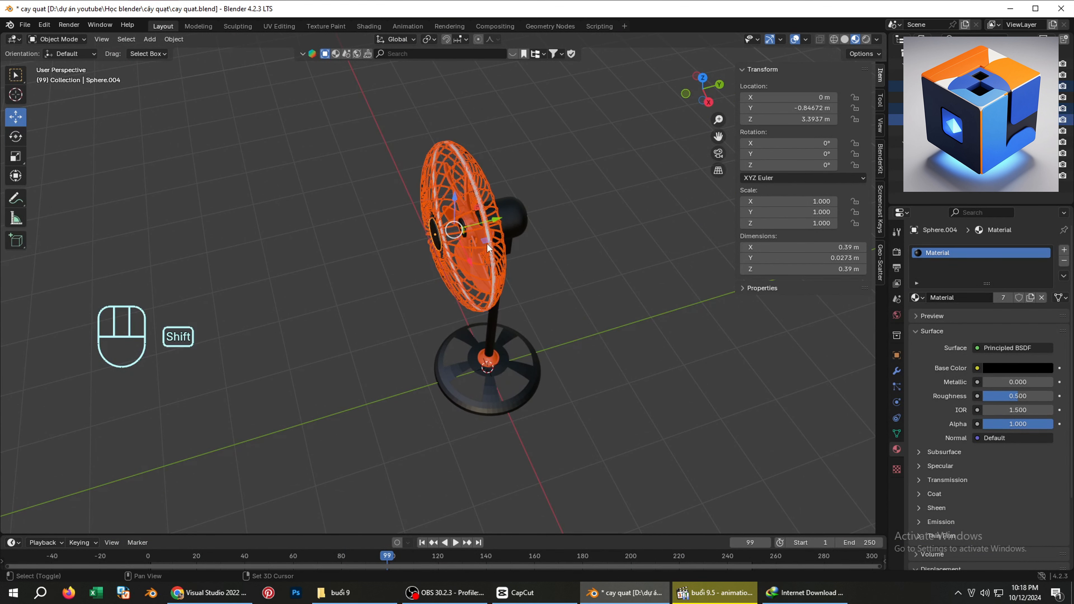
pyautogui.keyDown('shift'); pyautogui.click(514, 216); pyautogui.keyUp('shift')
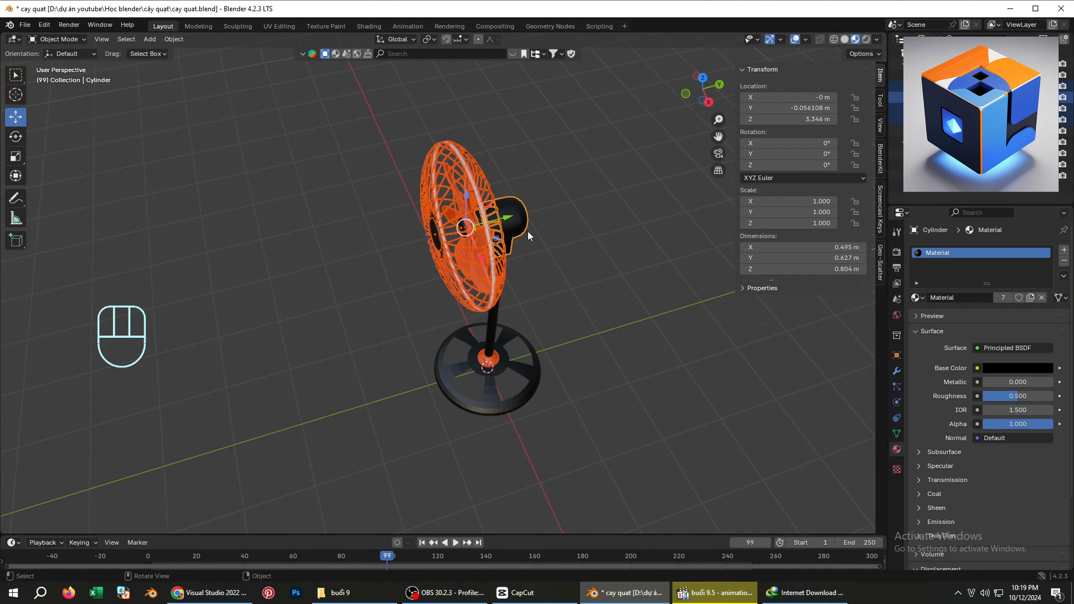
pyautogui.hotkey('ctrl', 'p')
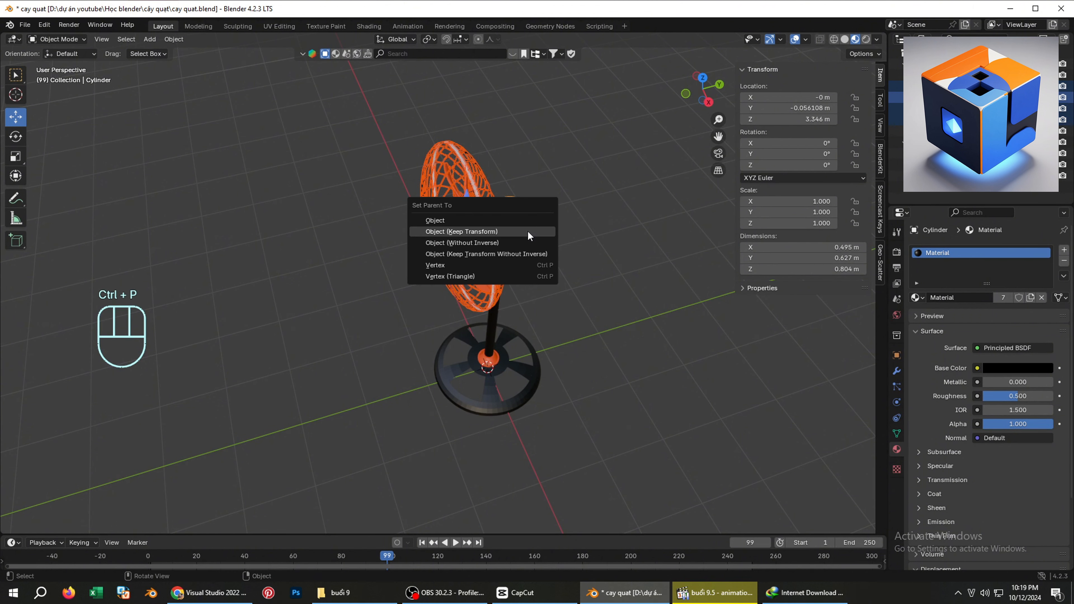
pyautogui.click(527, 231)
# - Try rotating the fan head assembly in the top view to check which parts follow the motor housing
pyautogui.moveTo(546, 283); pyautogui.dragTo(497, 195, button='middle')
pyautogui.scroll(2, 498, 196)
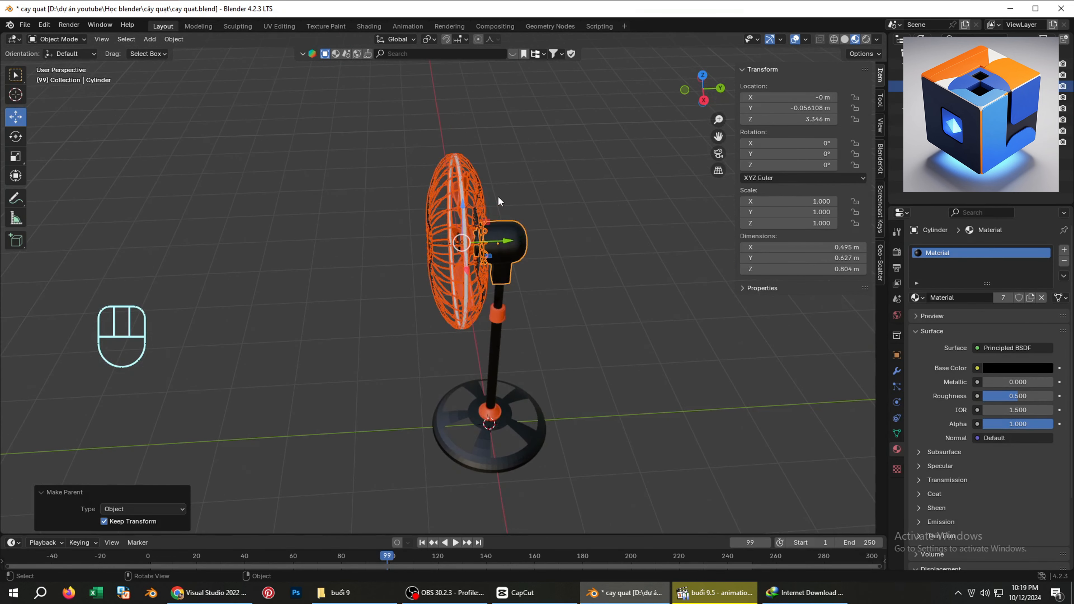
pyautogui.press('`')
pyautogui.click(457, 167)
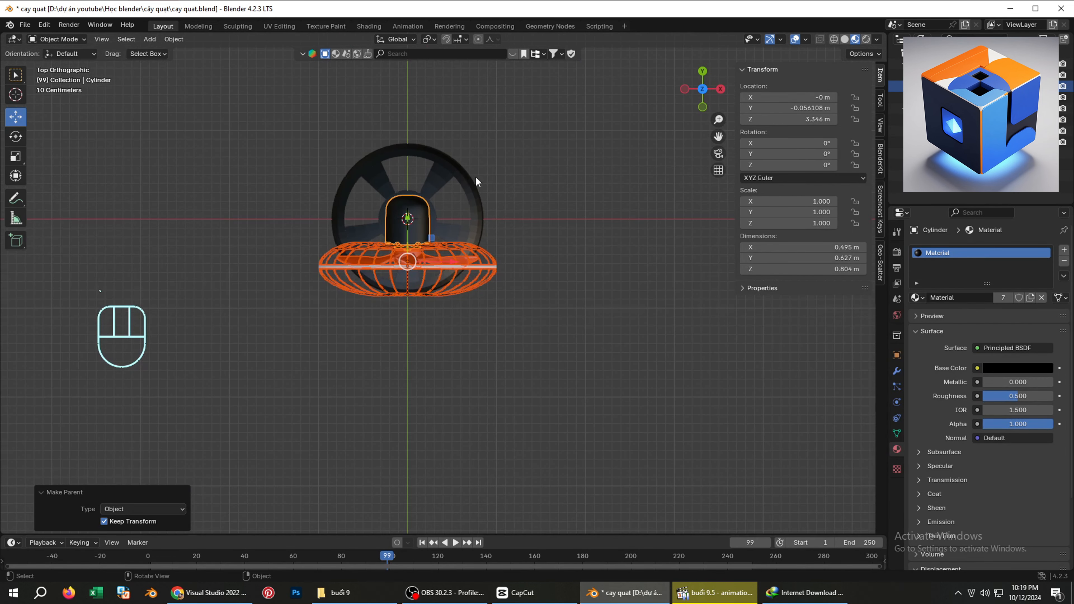
pyautogui.press('r')
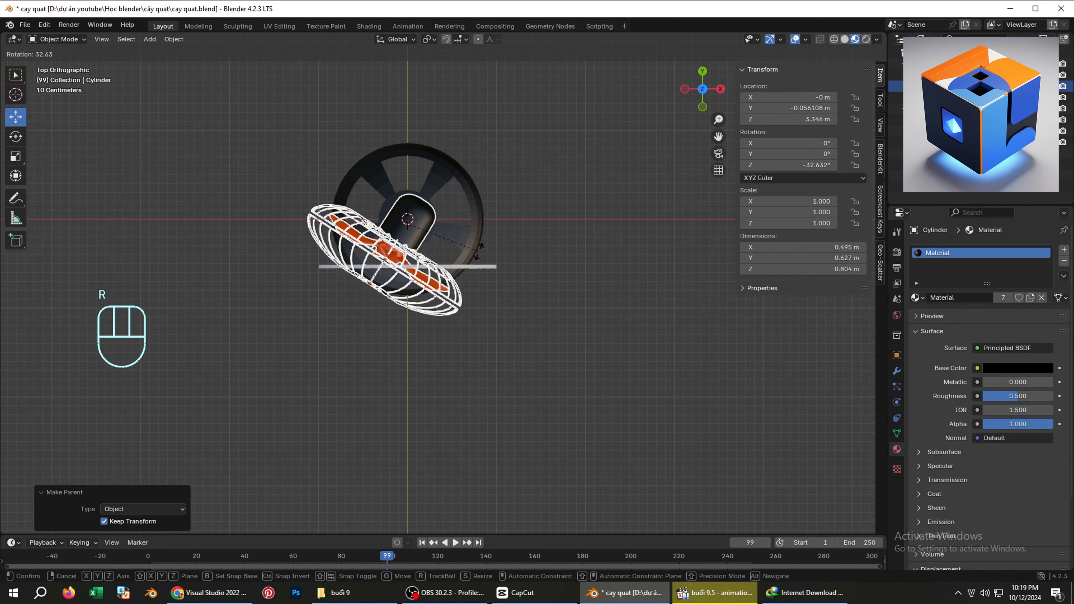
pyautogui.rightClick(479, 256)
# - Try to parent the cage's white outer ring to the motor housing in the top view using Object (Keep Transform)
pyautogui.scroll(2, 493, 275)
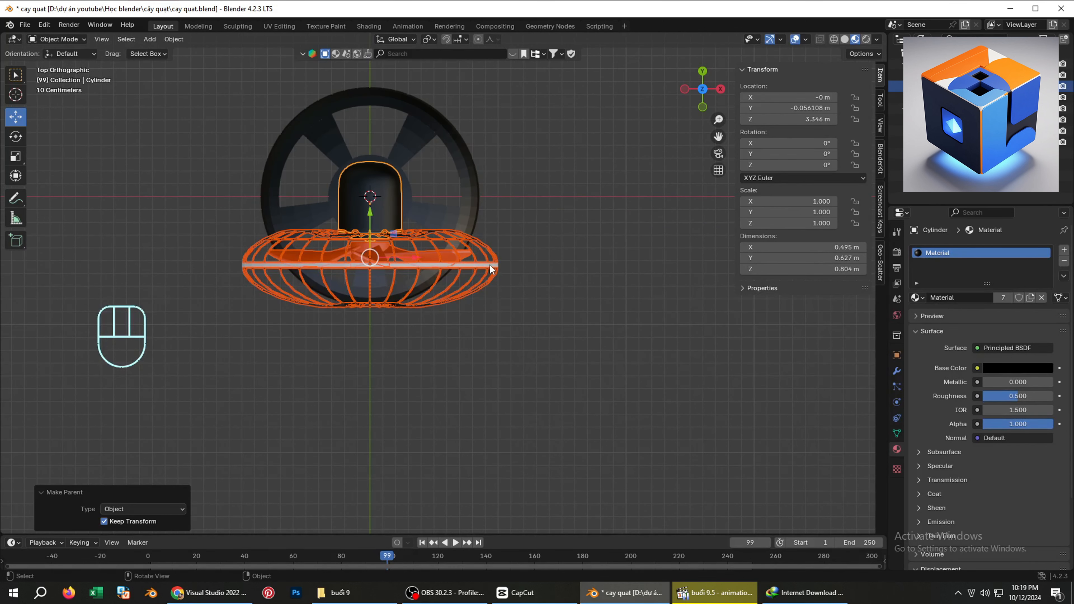
pyautogui.click(492, 265)
pyautogui.keyDown('shift'); pyautogui.click(395, 207); pyautogui.keyUp('shift')
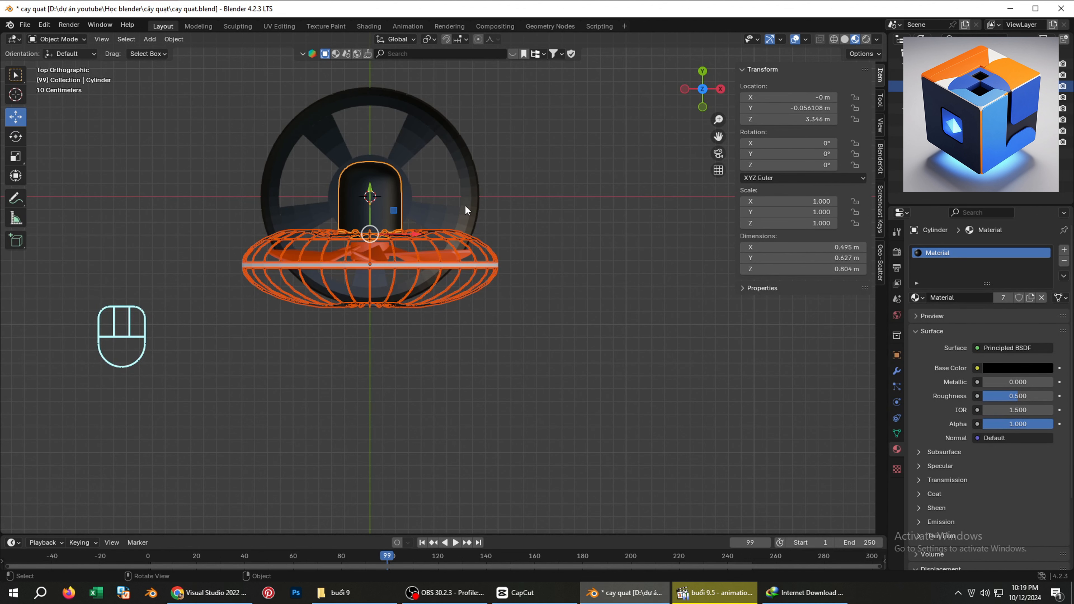
pyautogui.hotkey('ctrl', 'p')
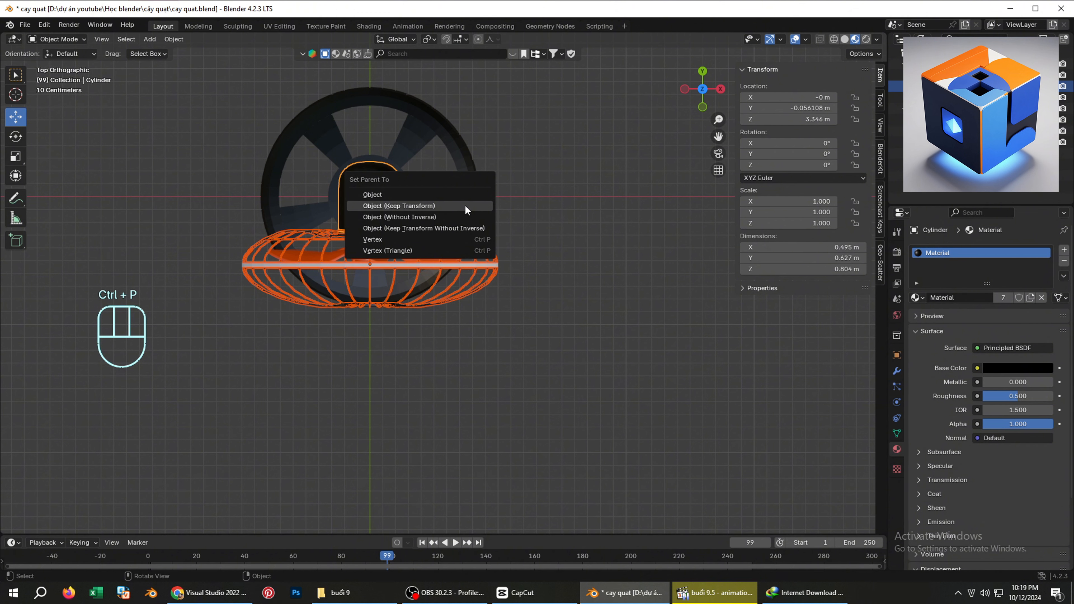
pyautogui.click(465, 205)
# - Select only the motor housing and try rotating it to test whether the white outer ring follows
pyautogui.click(515, 204)
pyautogui.click(393, 211)
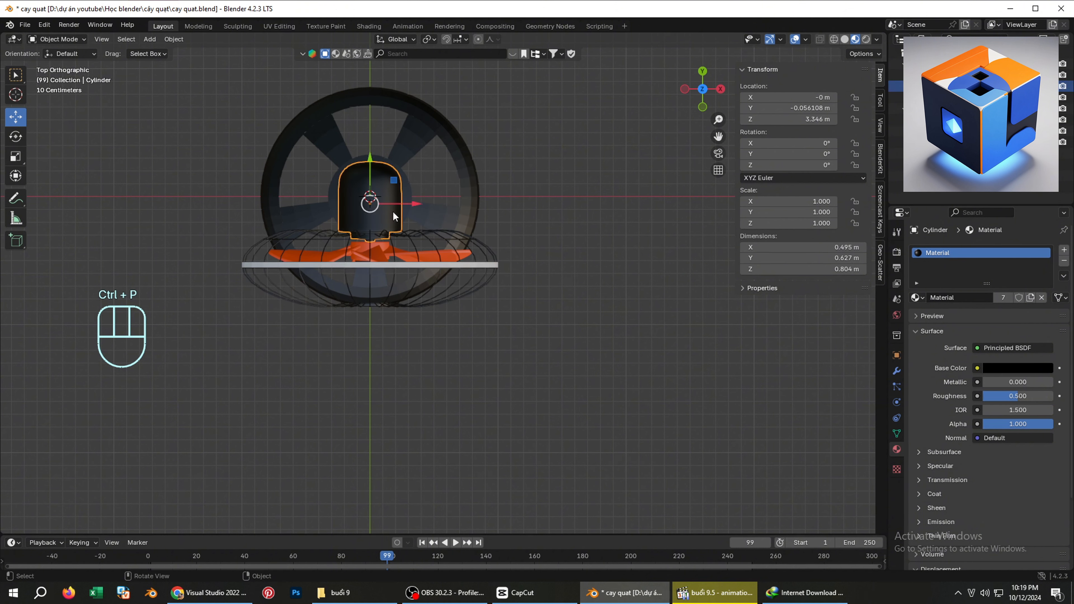
pyautogui.press('r')
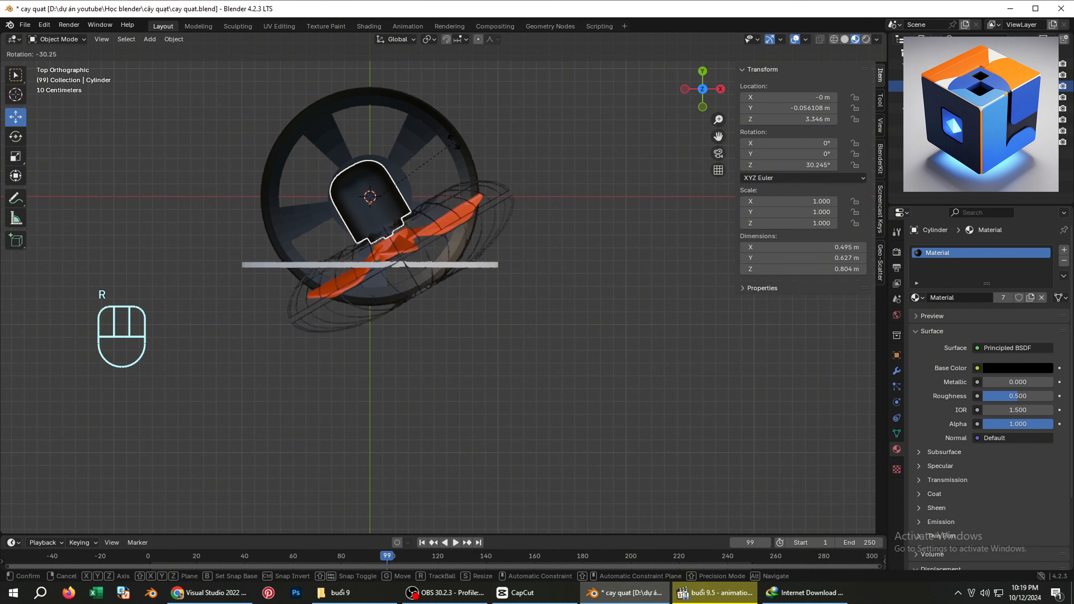
pyautogui.rightClick(434, 228)
# - Parent the white outer ring of the cage to the motor housing using Object (Keep Transform)
pyautogui.moveTo(434, 229); pyautogui.dragTo(377, 142, button='middle')
pyautogui.scroll(3, 378, 142)
pyautogui.click(461, 254)
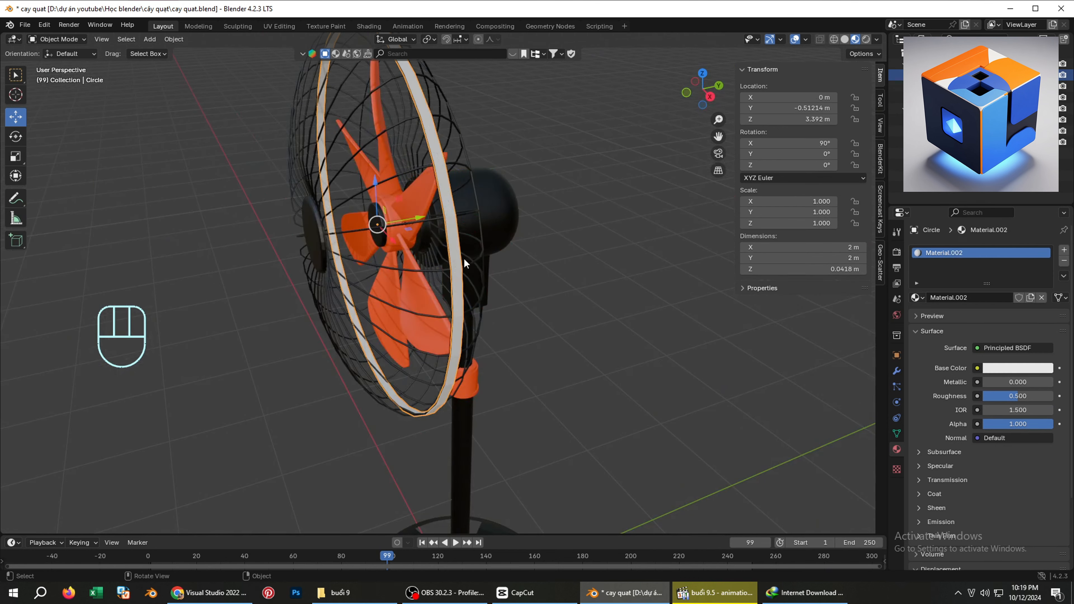
pyautogui.scroll(3, 432, 262)
pyautogui.moveTo(432, 262); pyautogui.dragTo(431, 262, button='middle')
pyautogui.keyDown('shift'); pyautogui.click(492, 222); pyautogui.keyUp('shift')
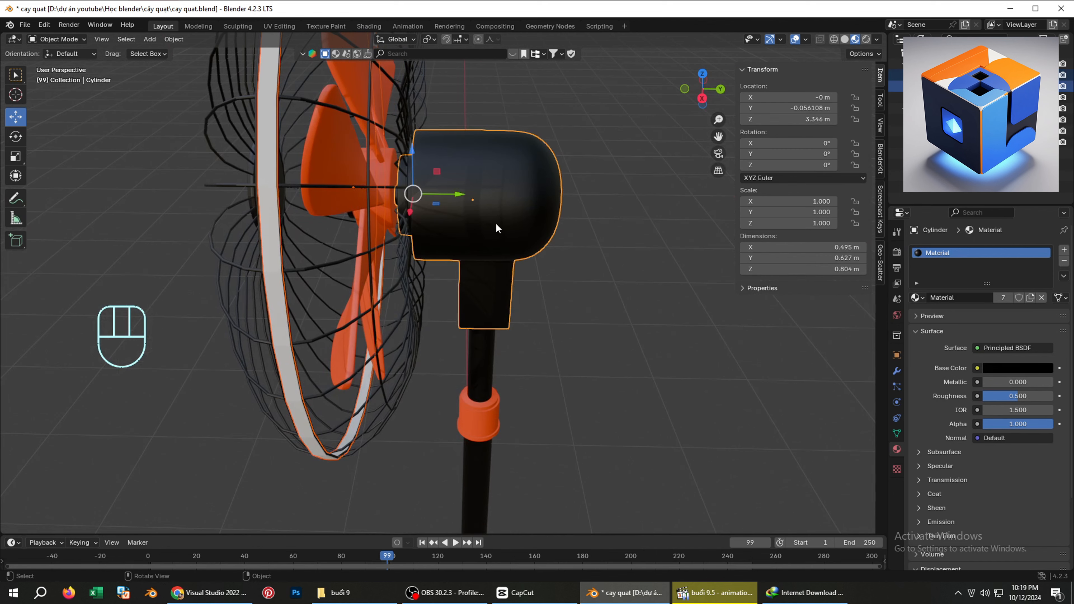
pyautogui.scroll(-2, 483, 238)
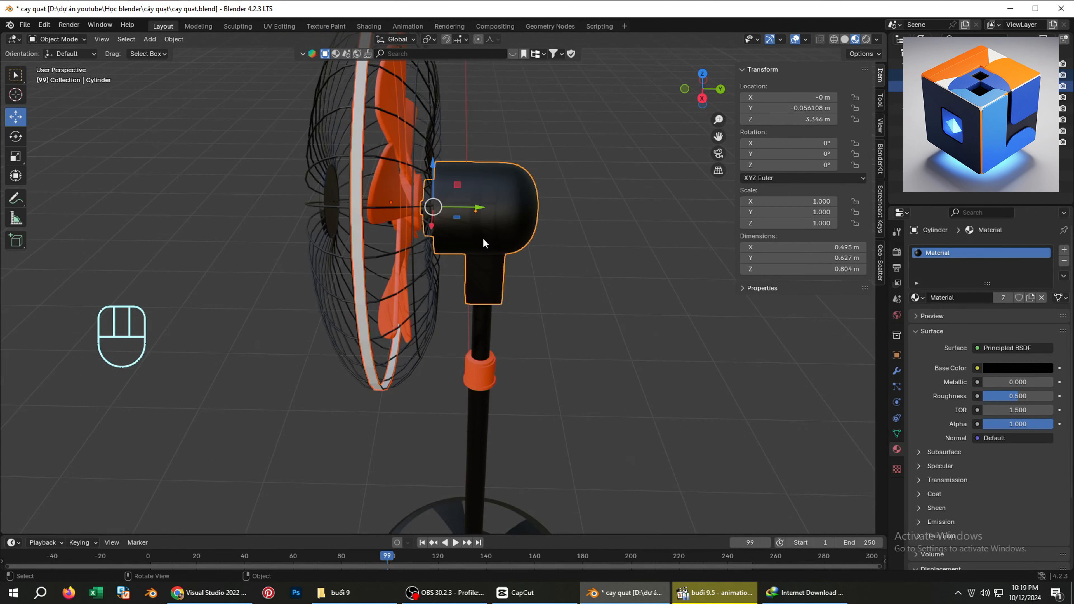
pyautogui.hotkey('ctrl', 'p')
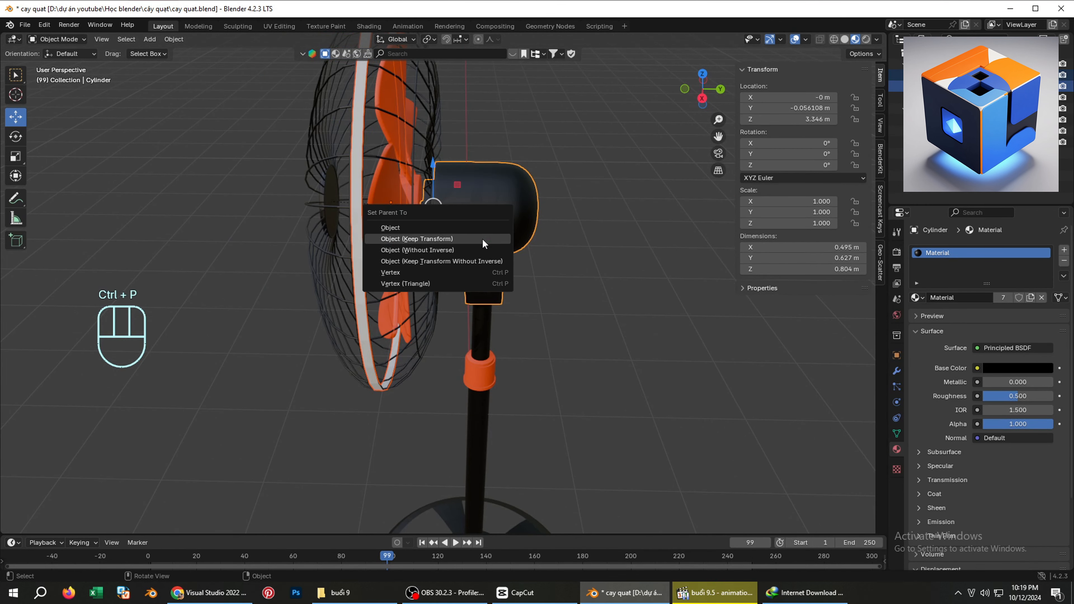
pyautogui.click(482, 238)
# - Try rotating the motor housing with the newly parented outer ring in the top view to check the complete fan head
pyautogui.moveTo(461, 265); pyautogui.dragTo(469, 266, button='middle')
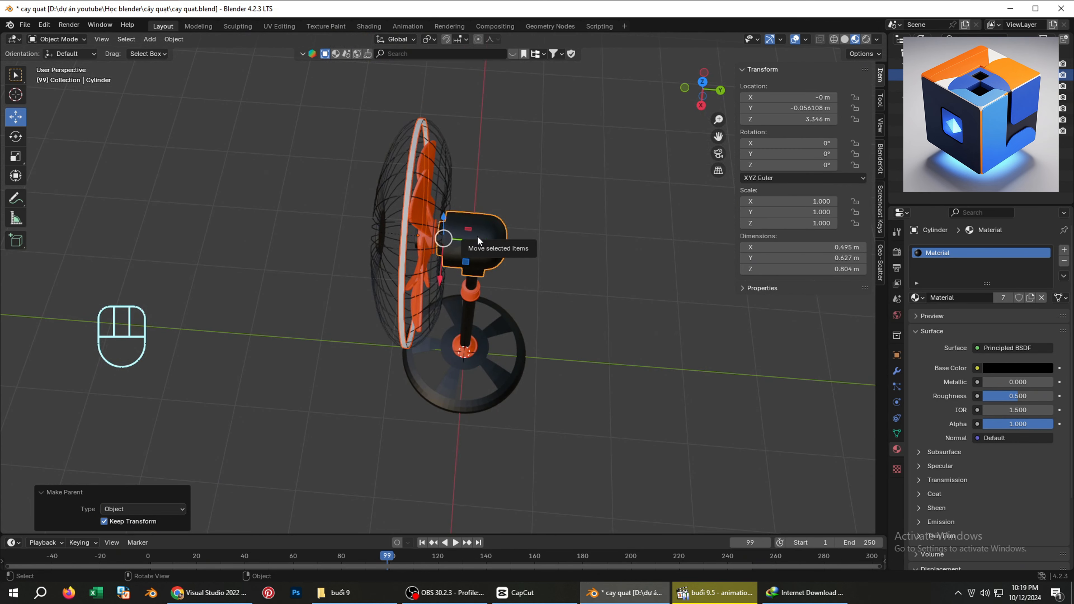
pyautogui.press('`')
pyautogui.click(479, 193)
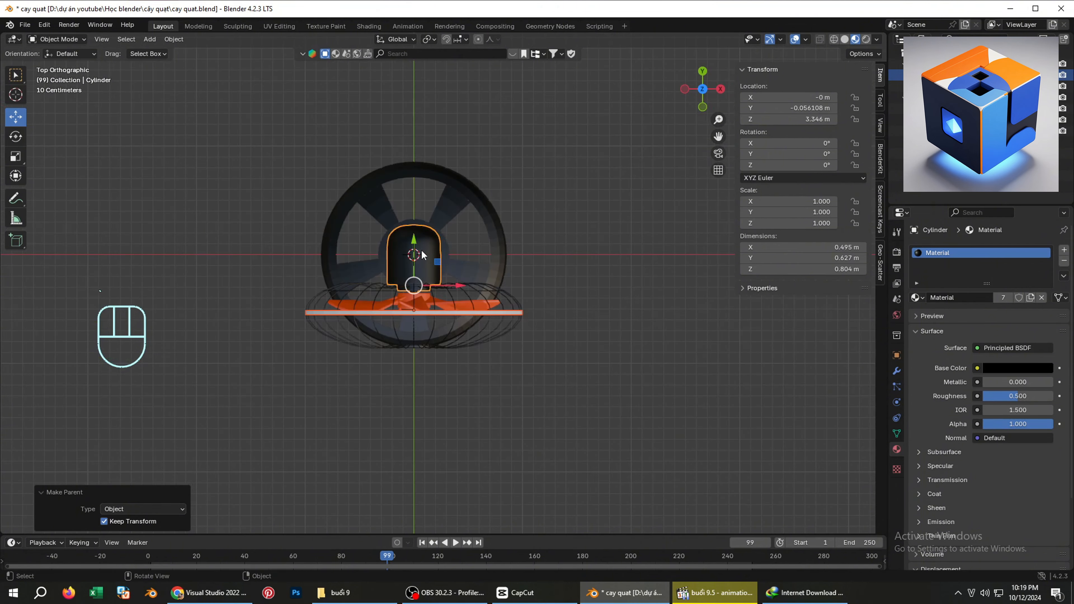
pyautogui.press('r')
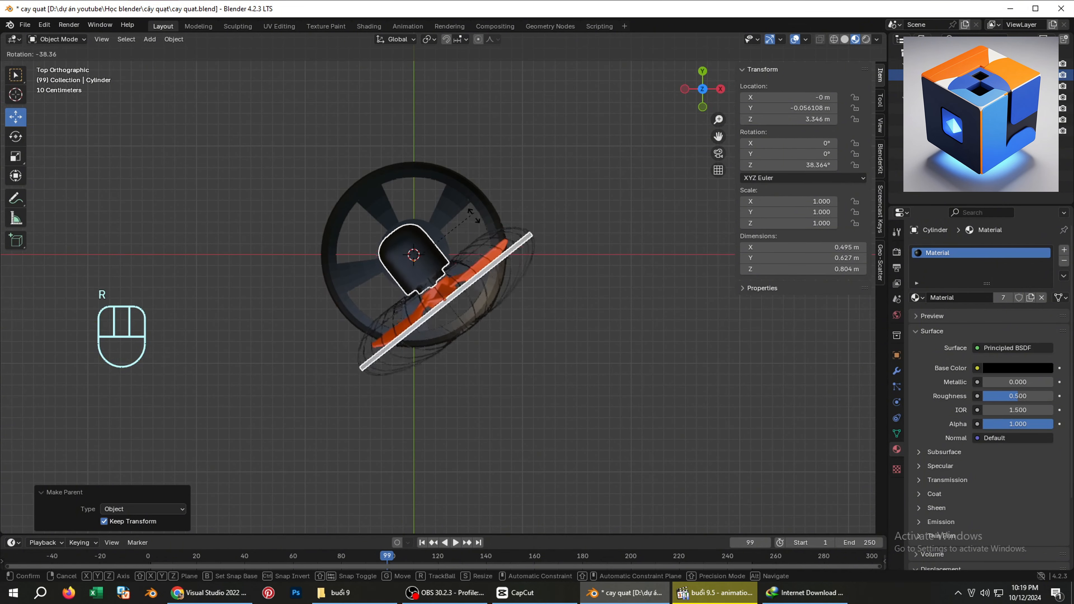
pyautogui.rightClick(457, 246)
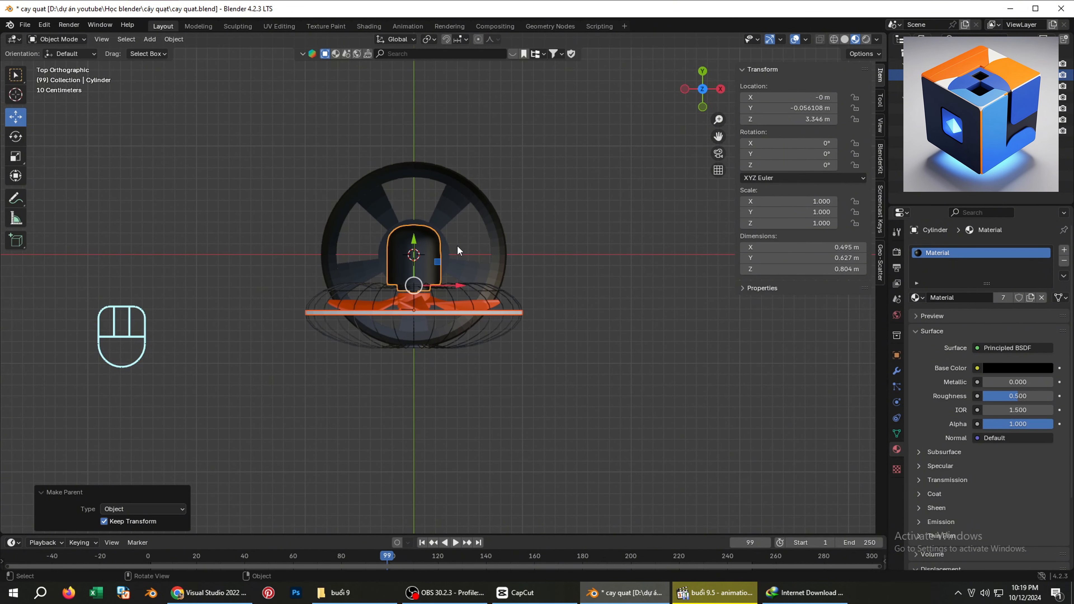
pyautogui.scroll(2, 457, 250)
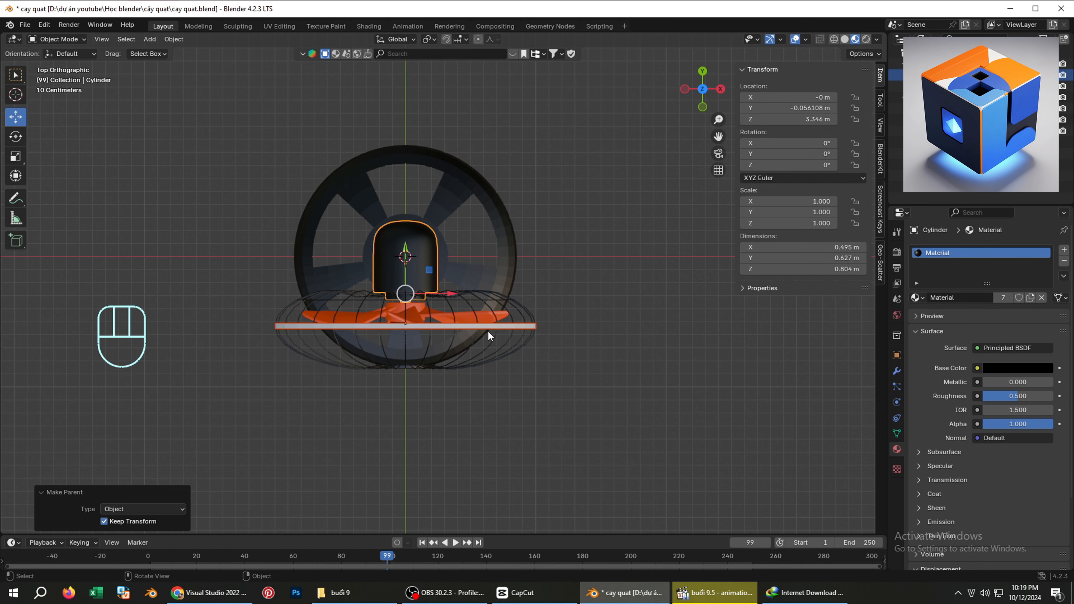
# - Enlarge the timeline area and set the animation's end frame to 90
pyautogui.moveTo(508, 536); pyautogui.dragTo(520, 434)
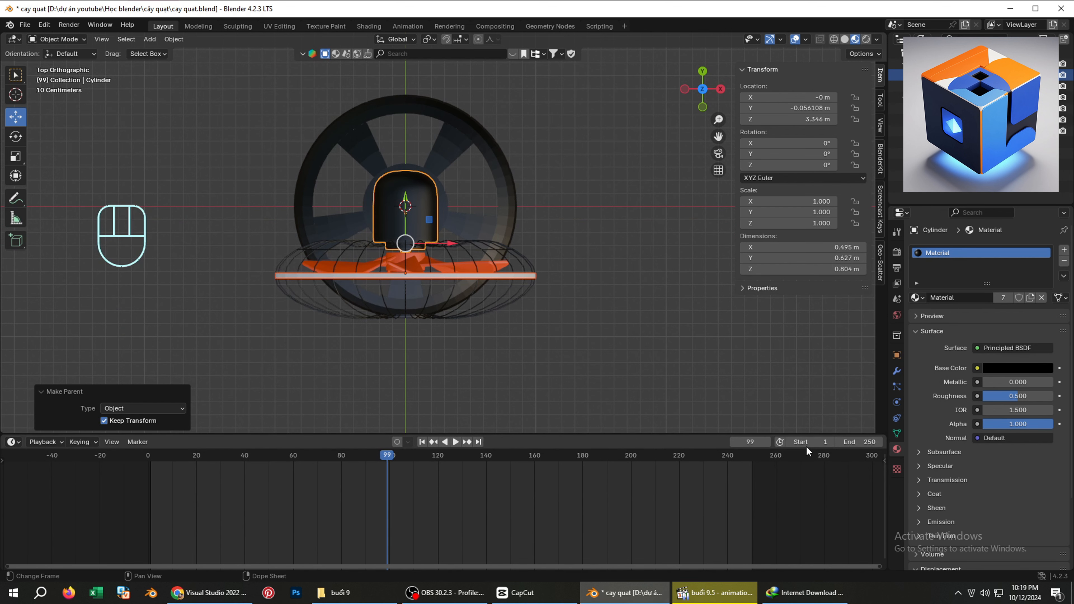
pyautogui.click(861, 441)
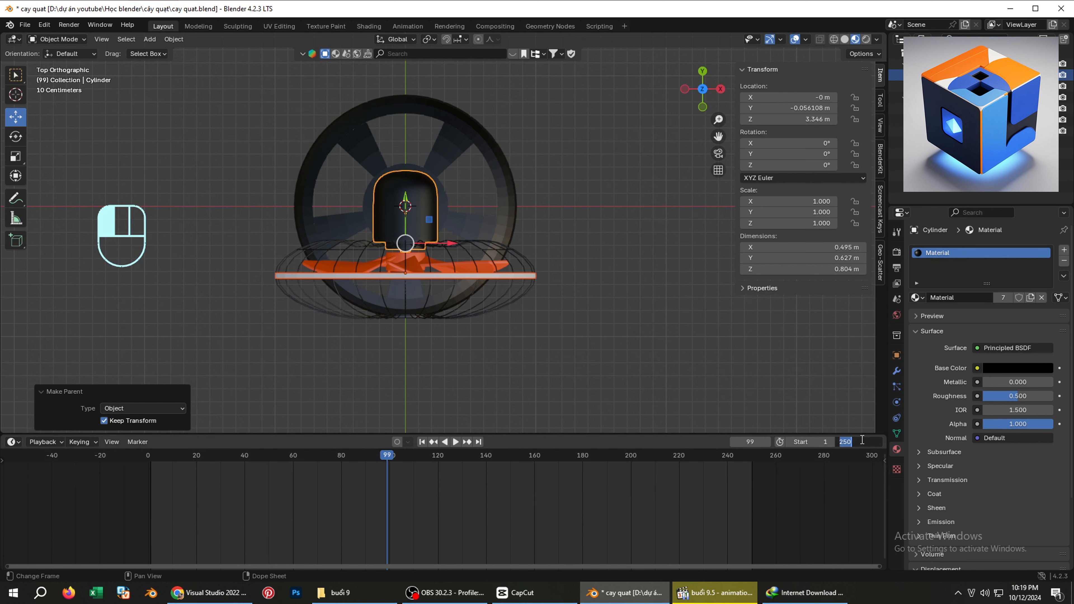
pyautogui.write('90')
pyautogui.press('Return')
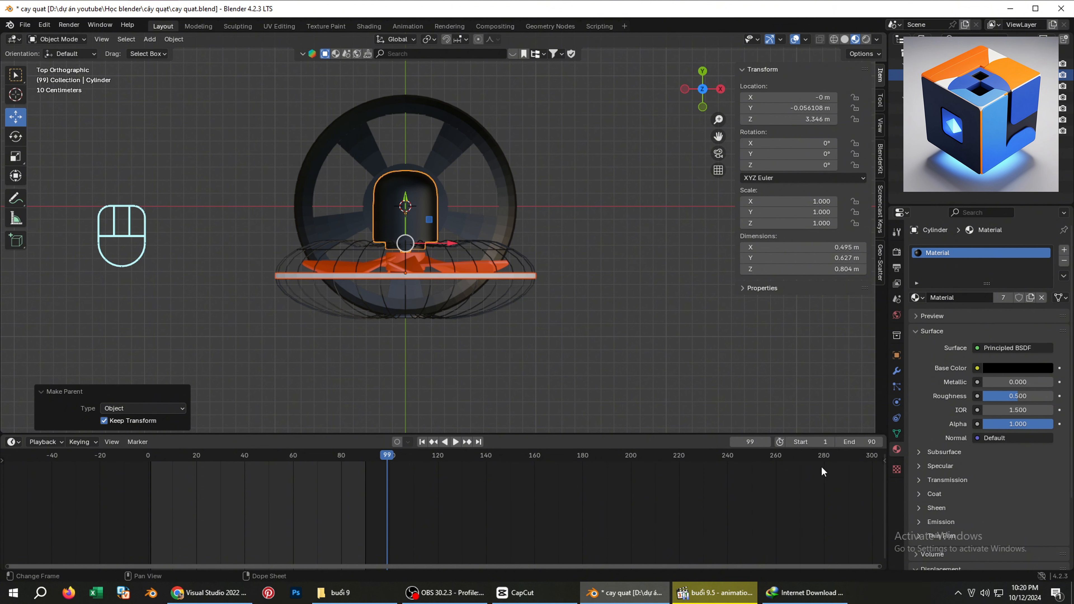
# - Move to frame 1 and insert a keyframe for the motor housing in its unrotated position
pyautogui.click(737, 443)
pyautogui.write('1')
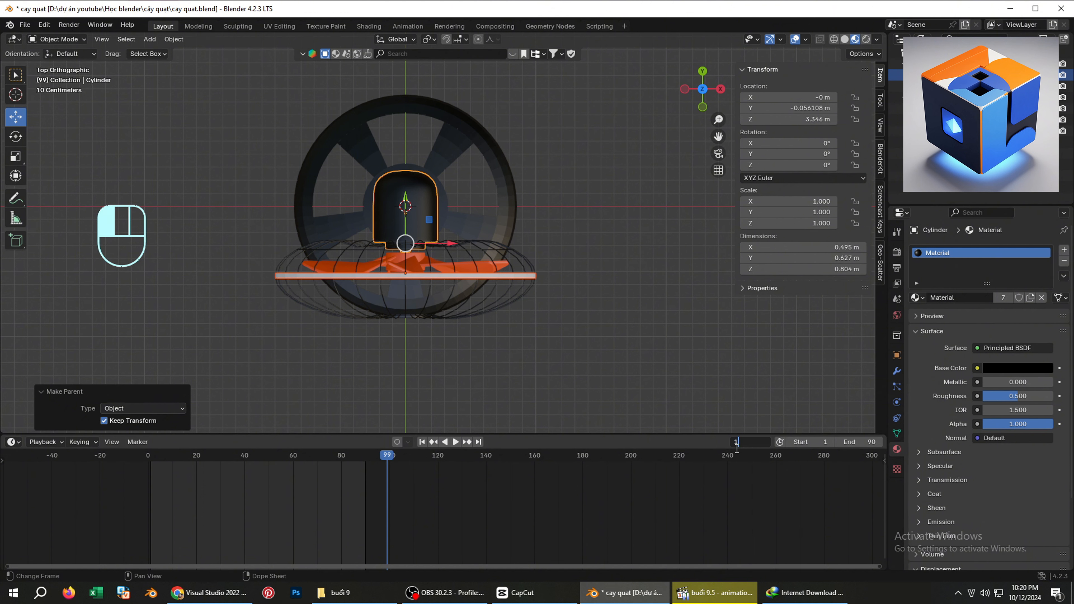
pyautogui.press('Return')
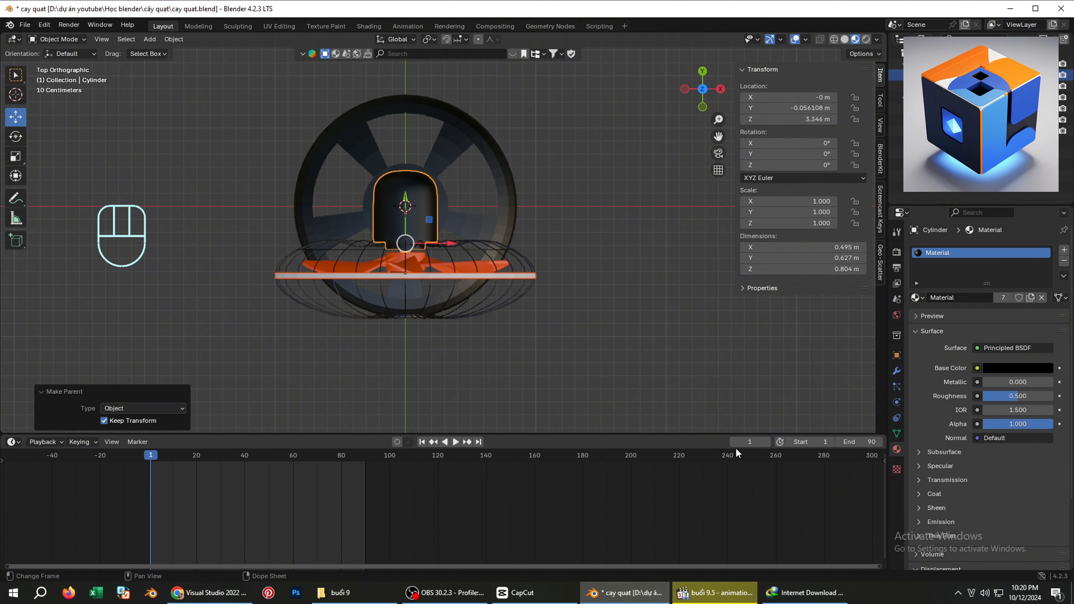
pyautogui.click(150, 459)
pyautogui.press('space')
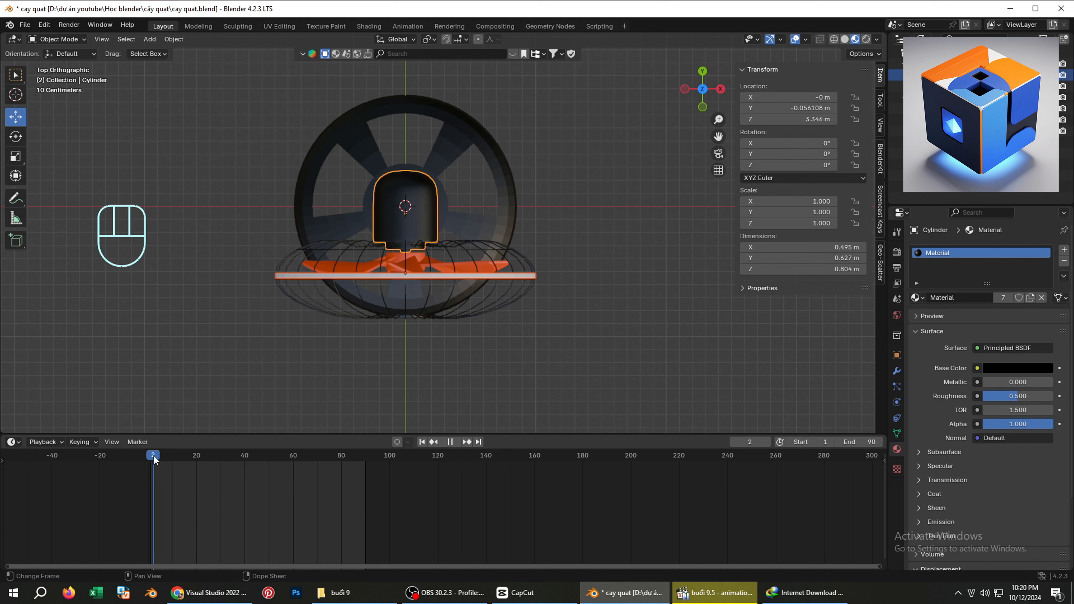
pyautogui.press('space')
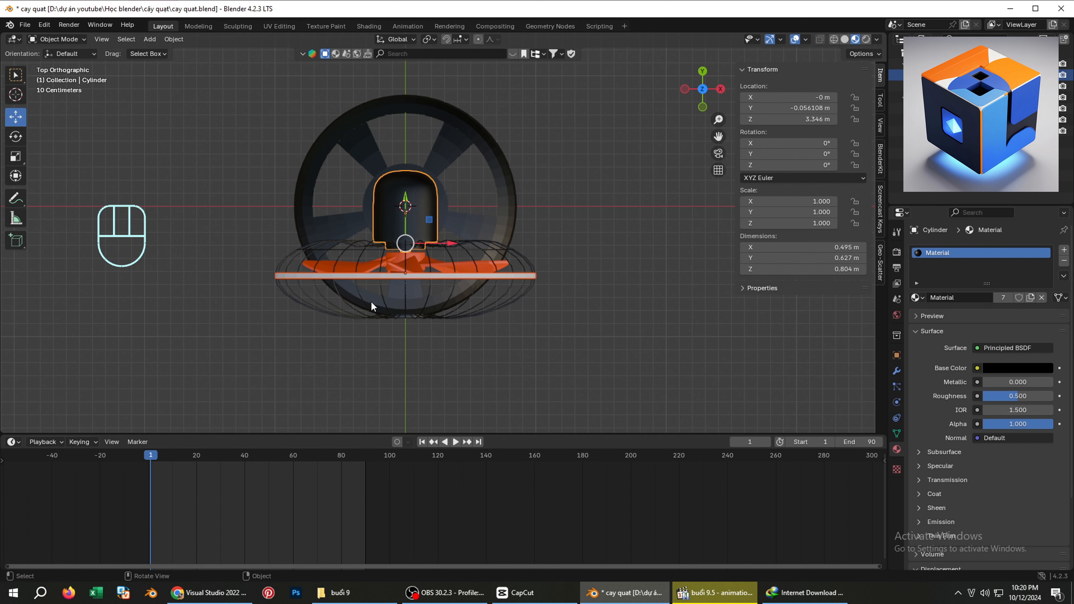
pyautogui.press('i')
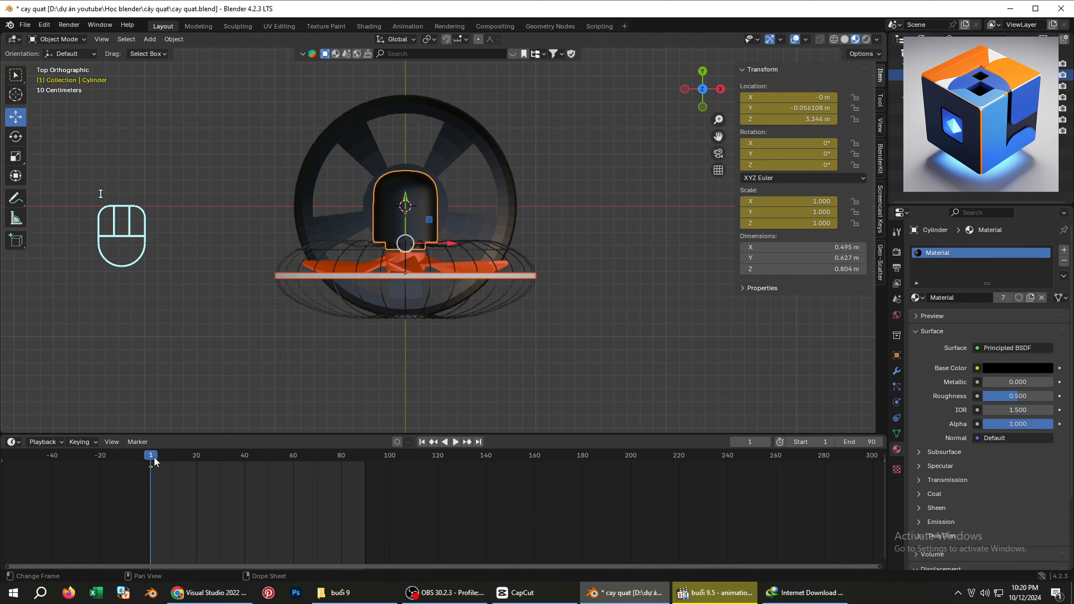
# - At frame 30, rotate the motor housing to 60° about Z and insert a keyframe
pyautogui.moveTo(155, 461); pyautogui.dragTo(219, 464)
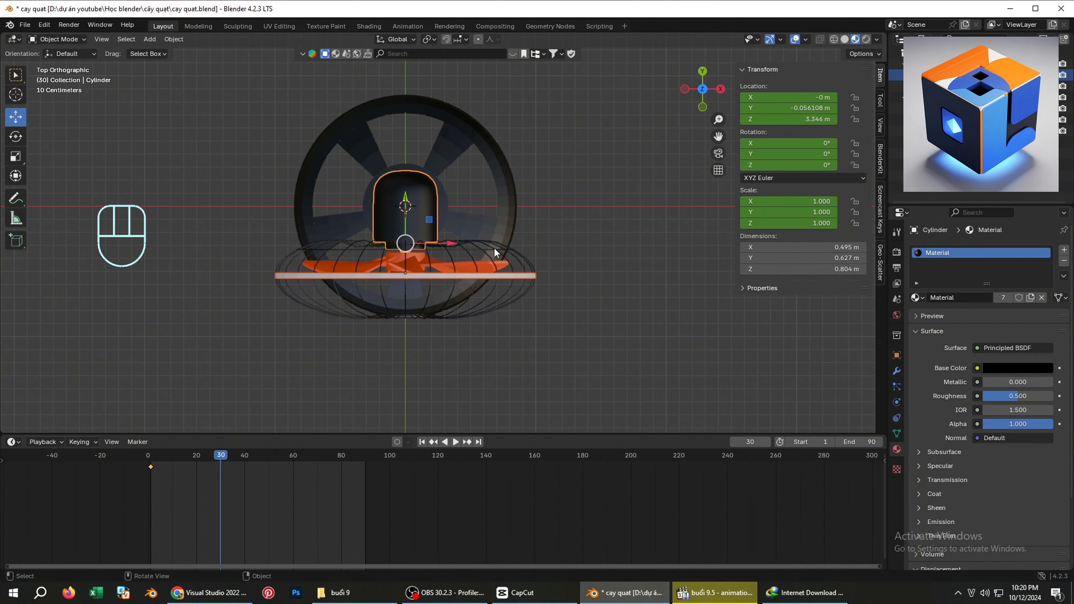
pyautogui.press('r')
pyautogui.click(605, 151)
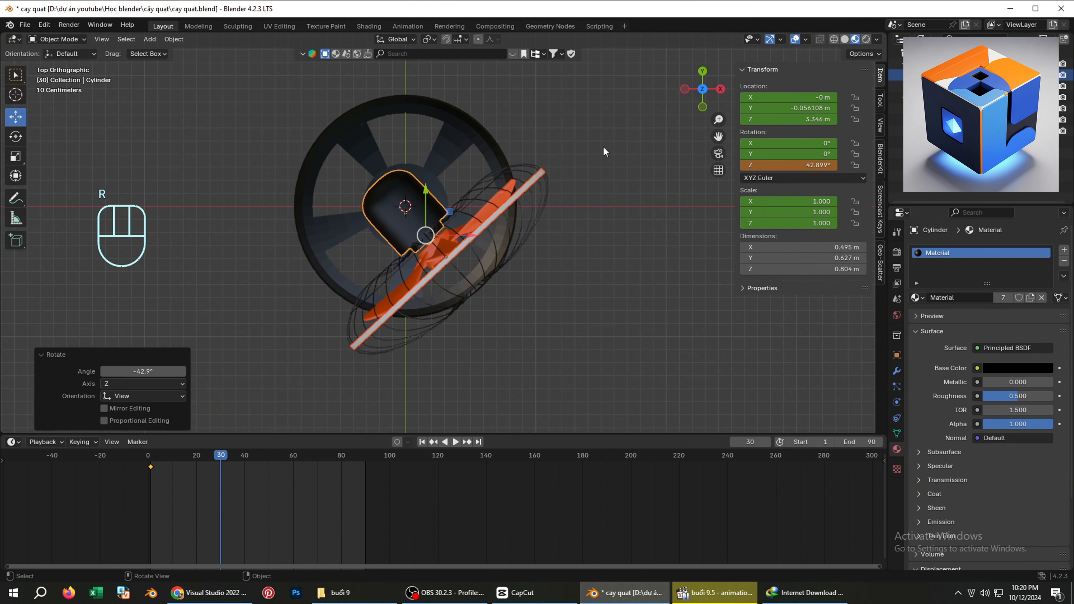
pyautogui.moveTo(795, 165); pyautogui.dragTo(801, 165)
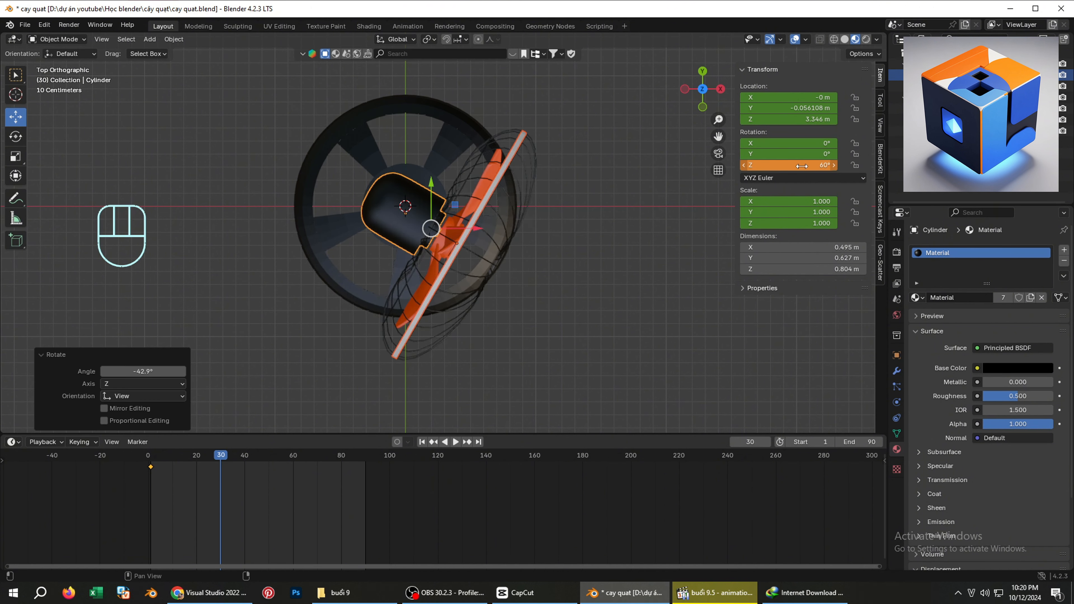
pyautogui.press('i')
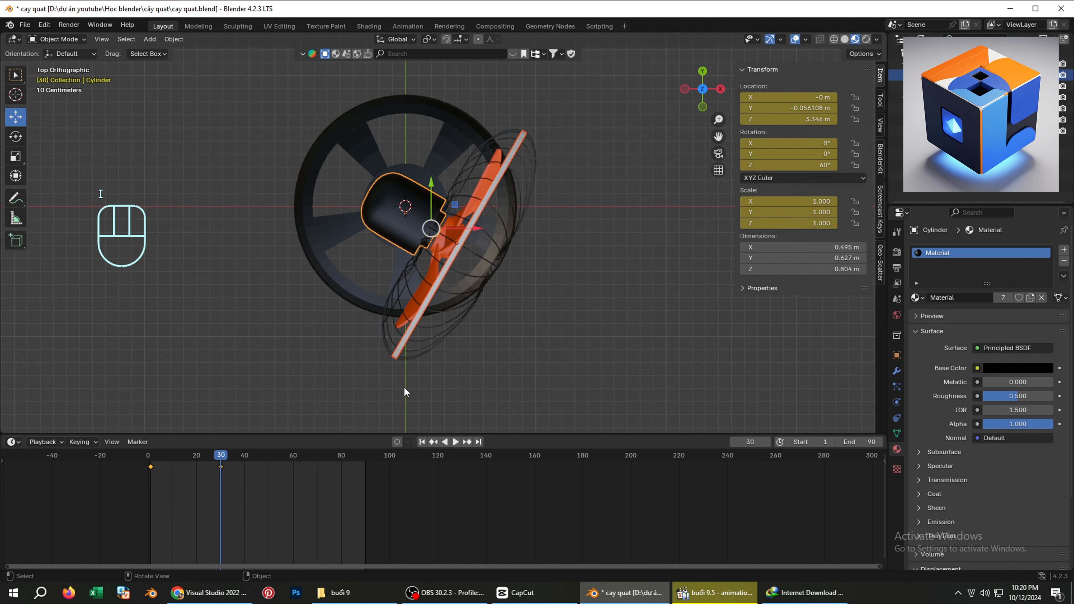
# - At frame 90, set the motor housing's Z rotation to -60° and insert a keyframe
pyautogui.press('space')
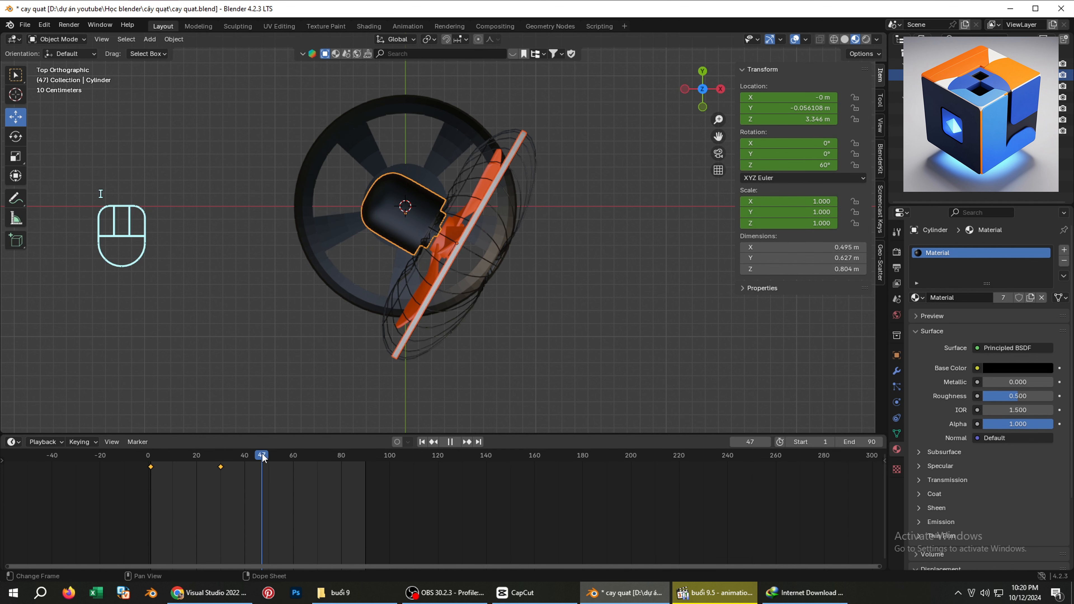
pyautogui.moveTo(295, 450); pyautogui.dragTo(364, 444)
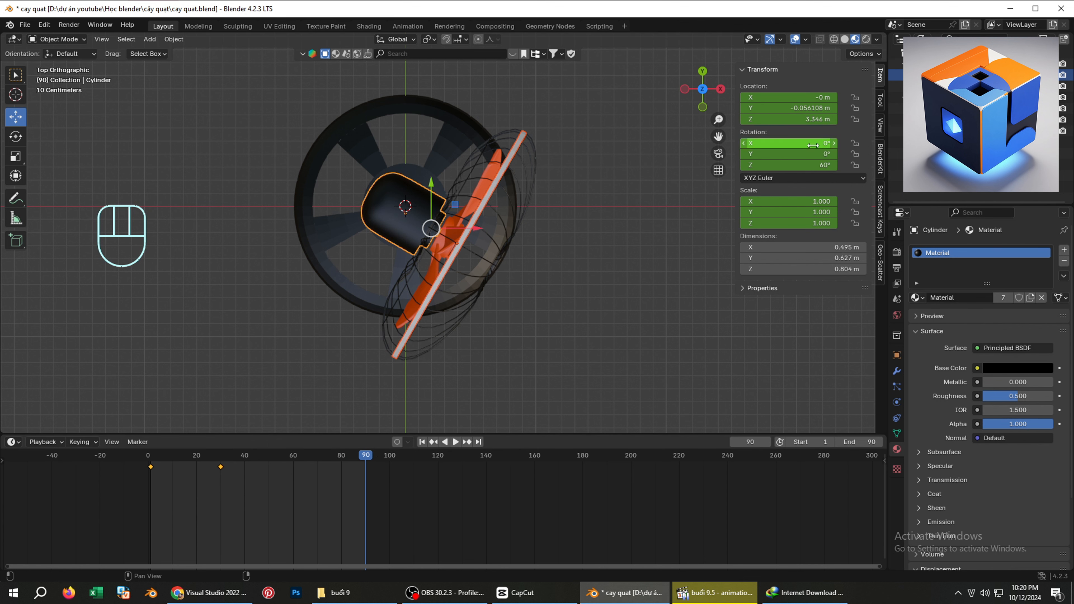
pyautogui.click(808, 163)
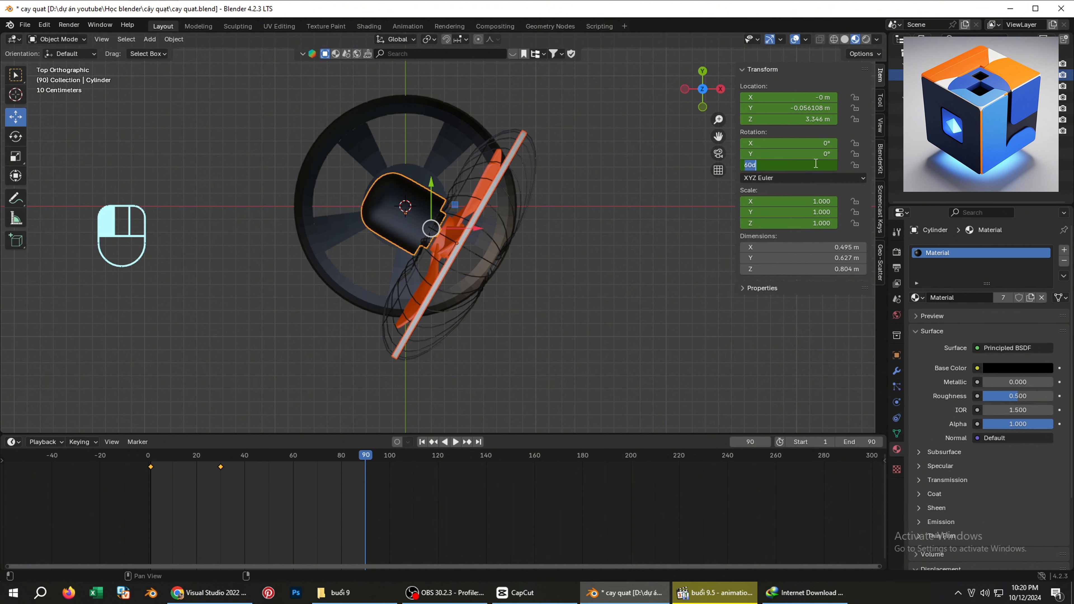
pyautogui.click(753, 165)
pyautogui.write('-')
pyautogui.press('Return')
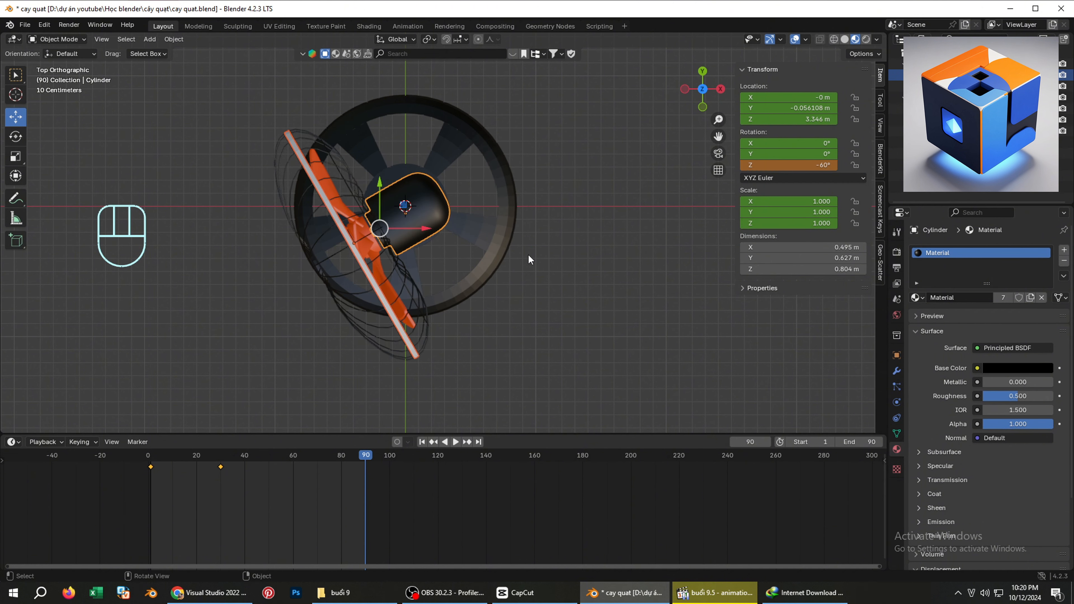
pyautogui.press('i')
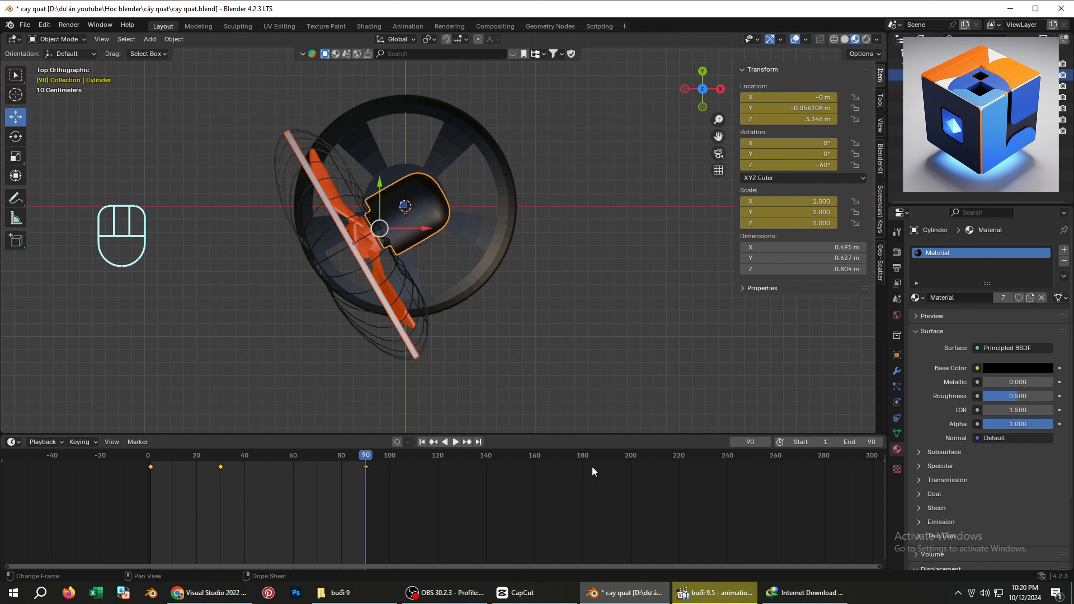
# - Extend the animation's end frame to 120
pyautogui.click(862, 440)
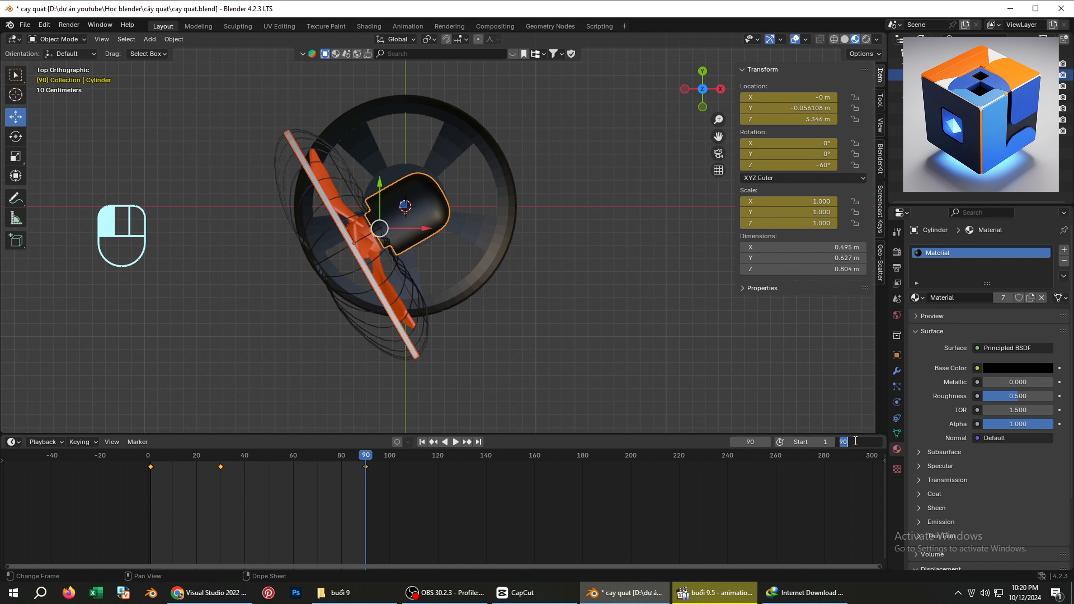
pyautogui.write('120')
pyautogui.press('Return')
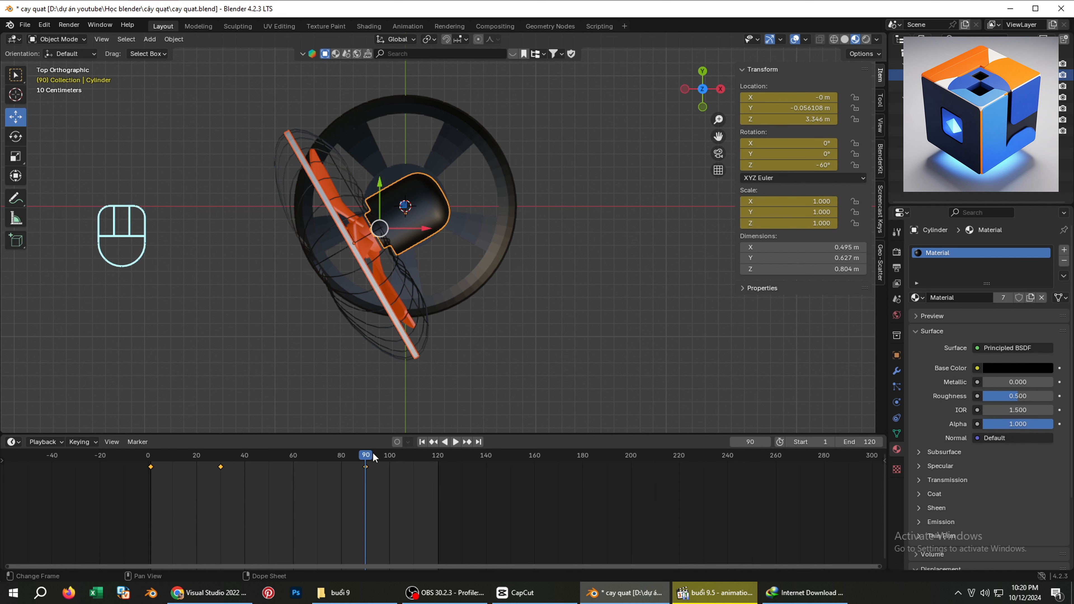
# - At frame 120, set the motor housing's Z rotation to 0° and insert a keyframe
pyautogui.moveTo(371, 453); pyautogui.dragTo(439, 461)
pyautogui.click(809, 166)
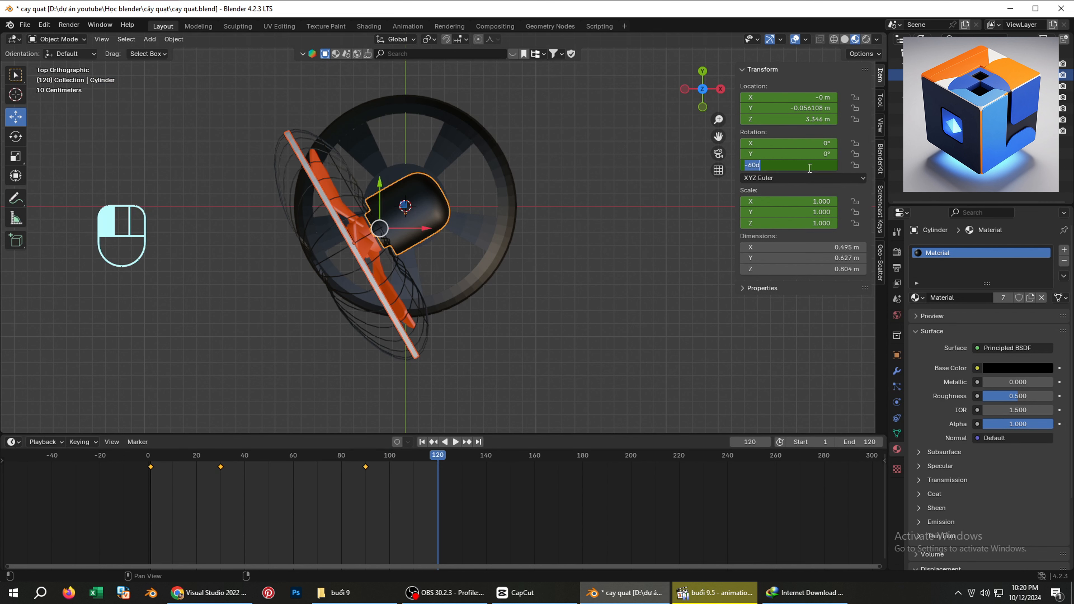
pyautogui.write('0')
pyautogui.press('Return')
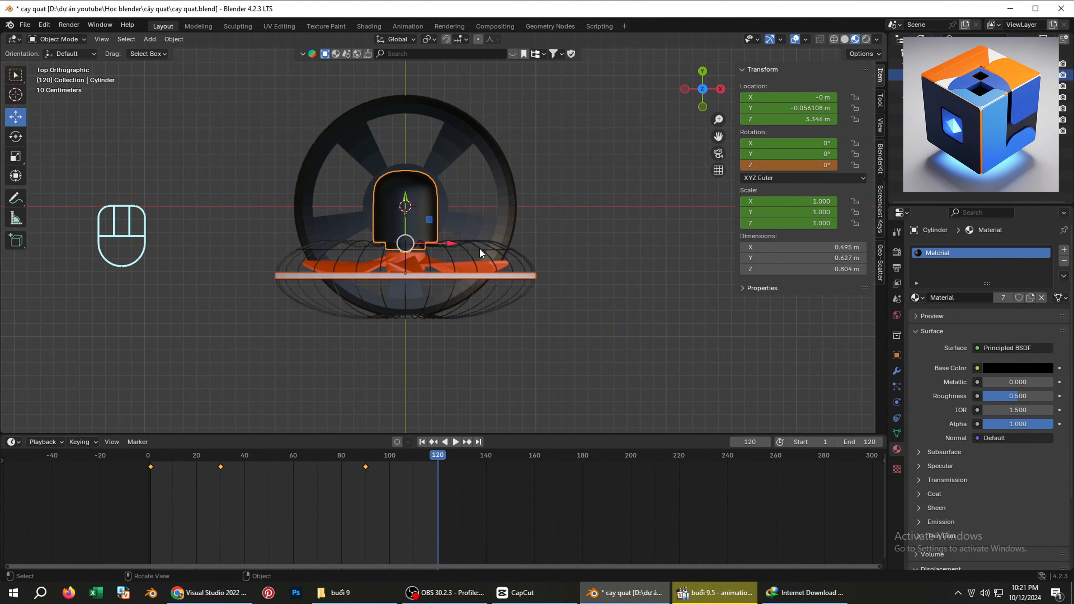
pyautogui.press('i')
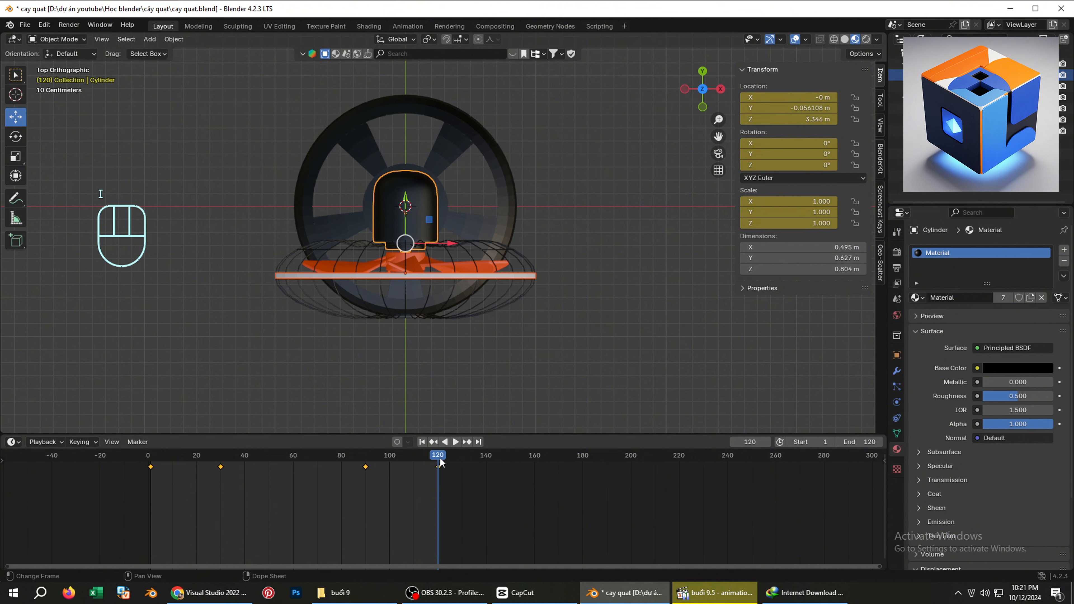
# - Play the animation from frame 1 to check the fan head's side-to-side swing
pyautogui.moveTo(440, 461); pyautogui.dragTo(152, 501)
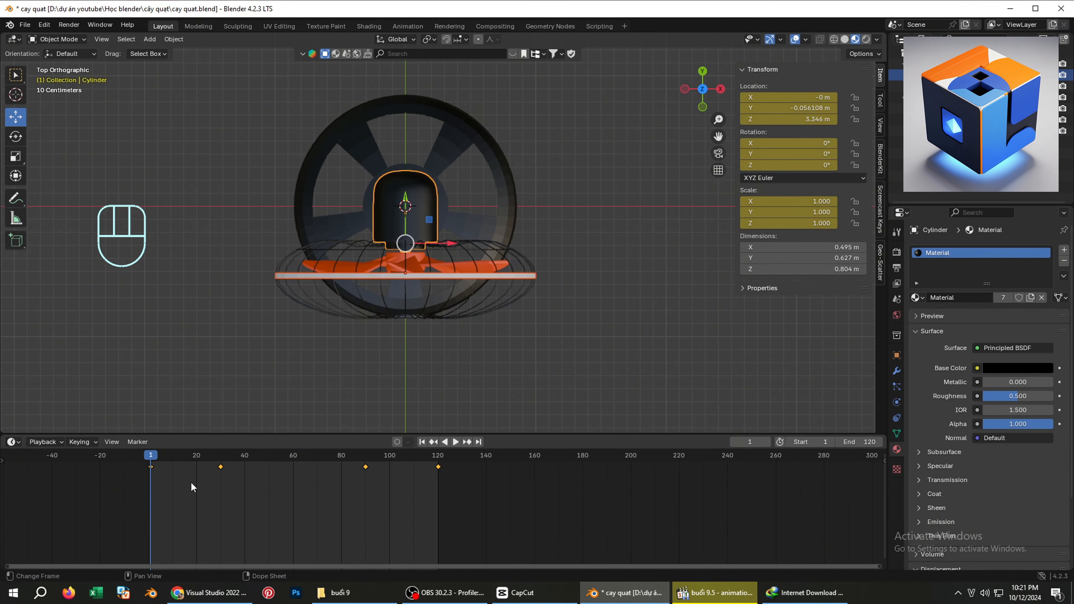
pyautogui.press('space')
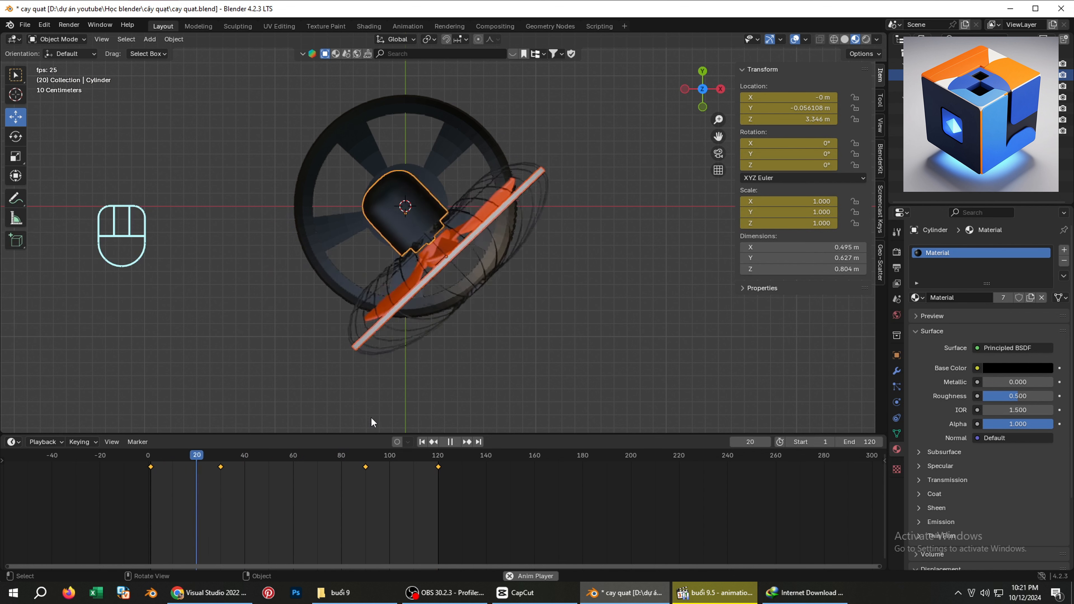
pyautogui.press('space')
pyautogui.scroll(-2, 366, 249)
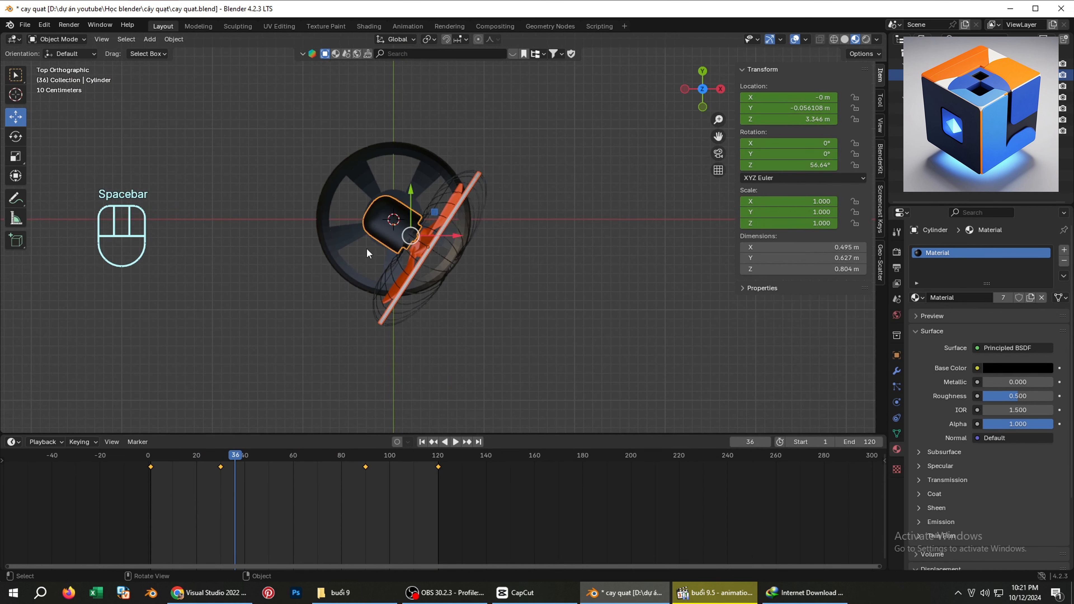
pyautogui.click(153, 502)
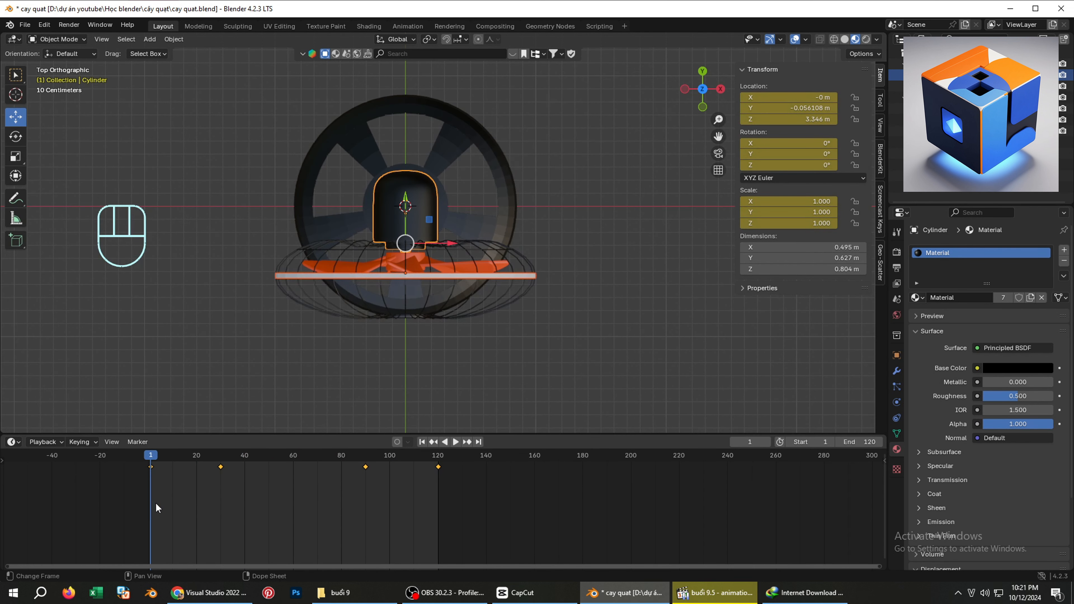
pyautogui.press('space')
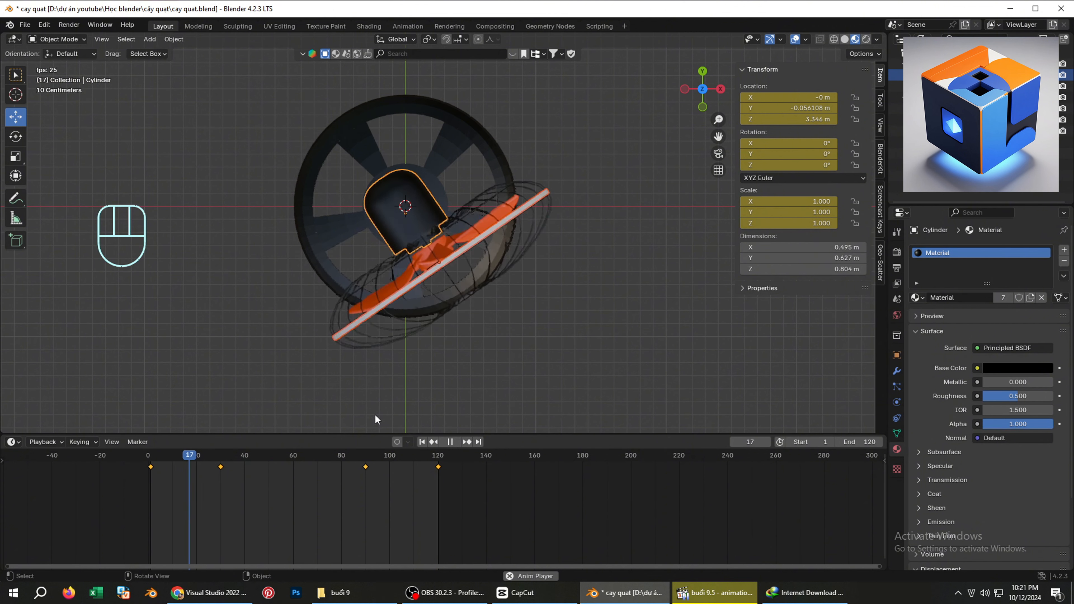
pyautogui.press('space')
pyautogui.scroll(-2, 366, 253)
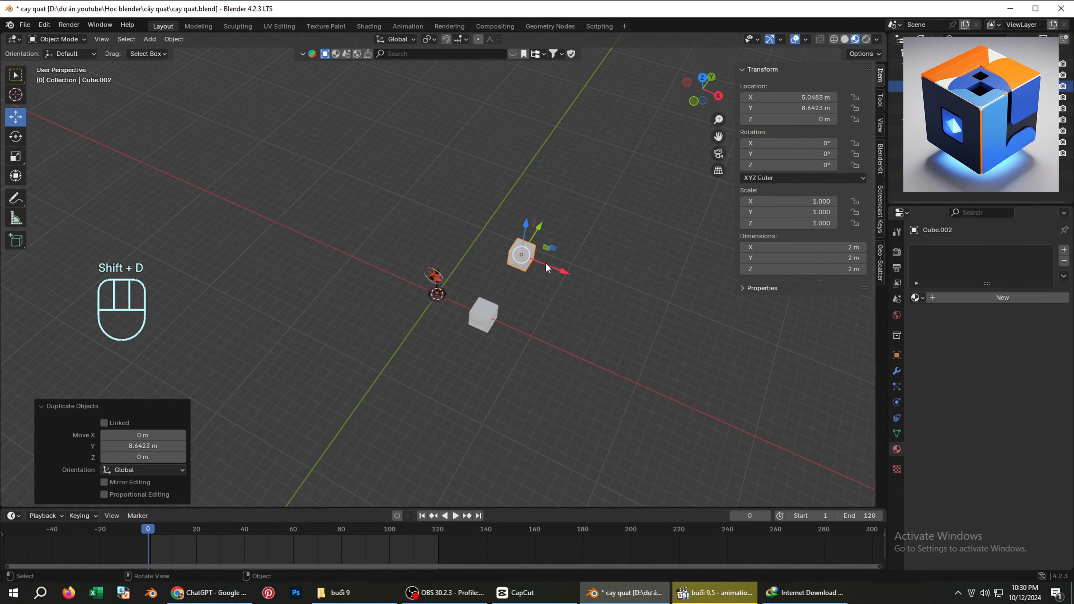
# - Keyframe both cubes at frame 0 and again at frame 120 with them moved about 16 m along the positive X axis
pyautogui.keyDown('shift'); pyautogui.click(486, 319); pyautogui.keyUp('shift')
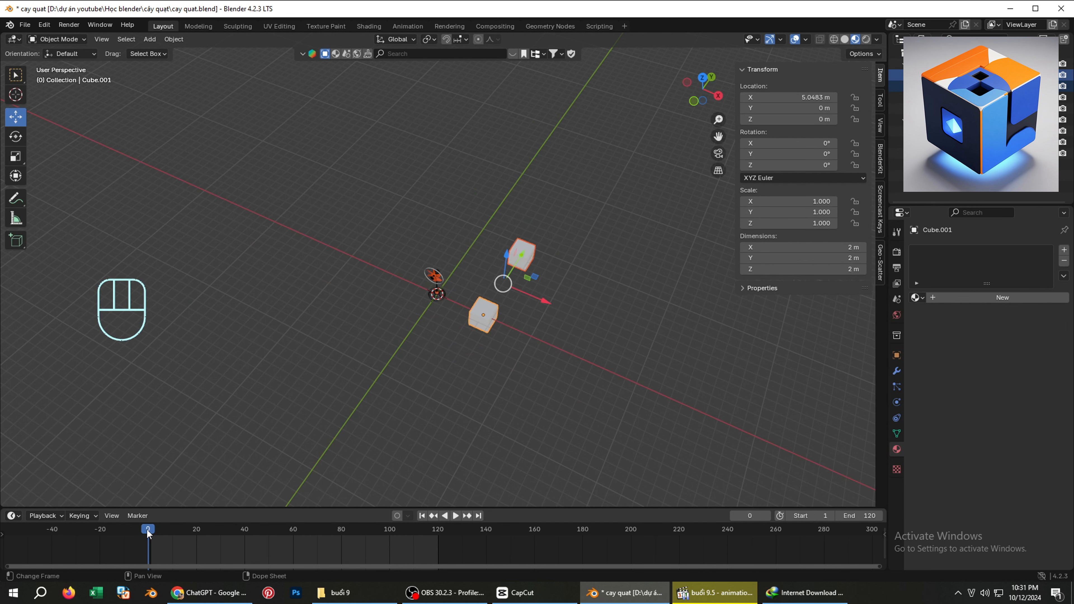
pyautogui.press('i')
pyautogui.moveTo(154, 528); pyautogui.dragTo(437, 529)
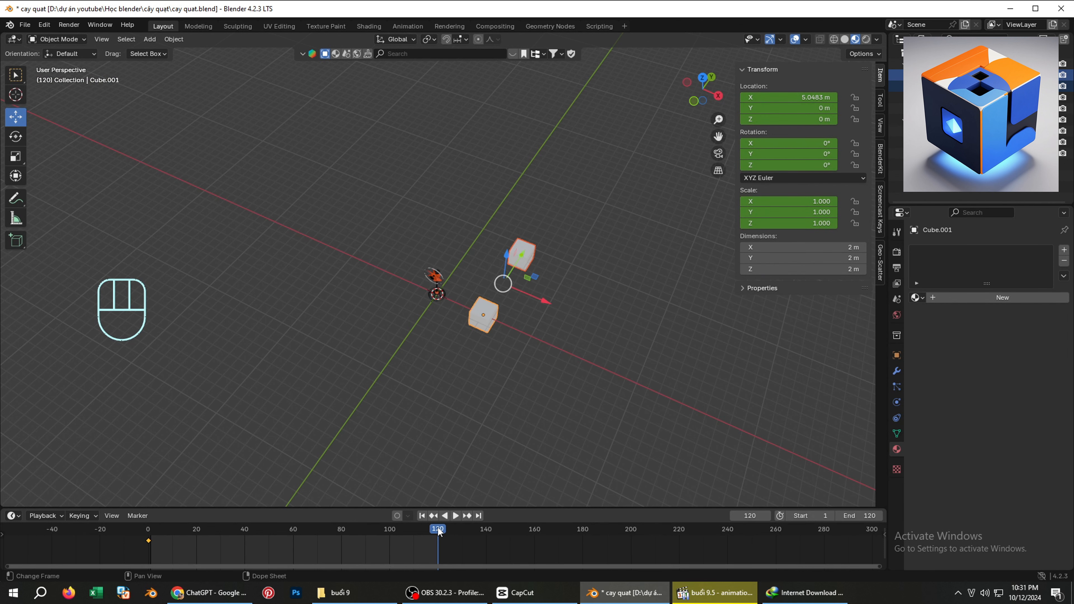
pyautogui.moveTo(553, 309); pyautogui.dragTo(675, 359)
pyautogui.press('i')
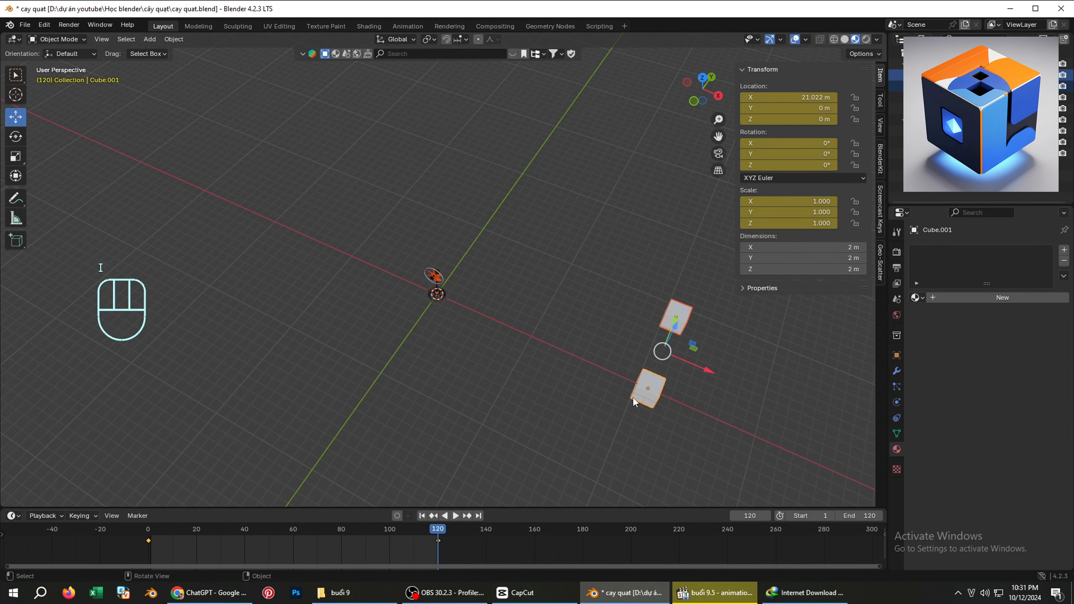
# - Play back the two cubes' movement along X and return to frame 0
pyautogui.press('space')
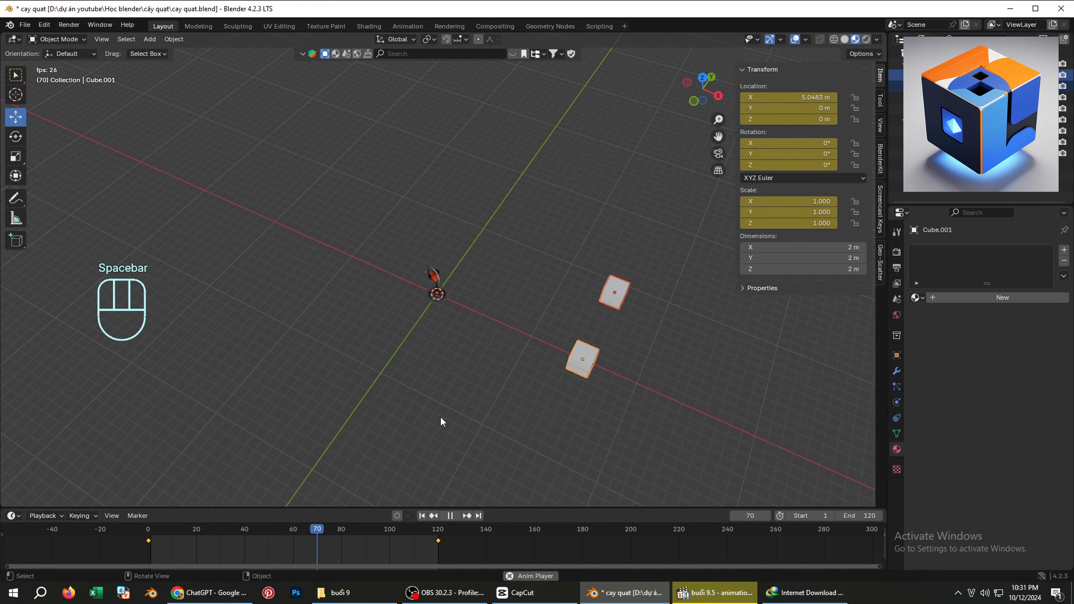
pyautogui.press('space')
pyautogui.scroll(3, 497, 285)
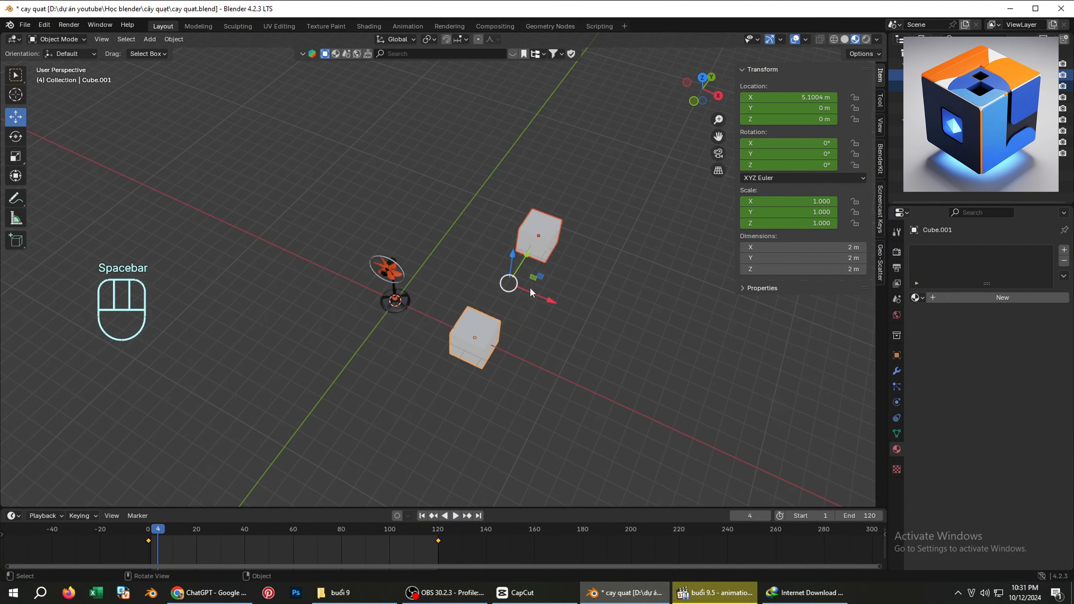
pyautogui.press('space')
pyautogui.press('space')
pyautogui.click(176, 543)
pyautogui.moveTo(174, 543); pyautogui.dragTo(148, 543)
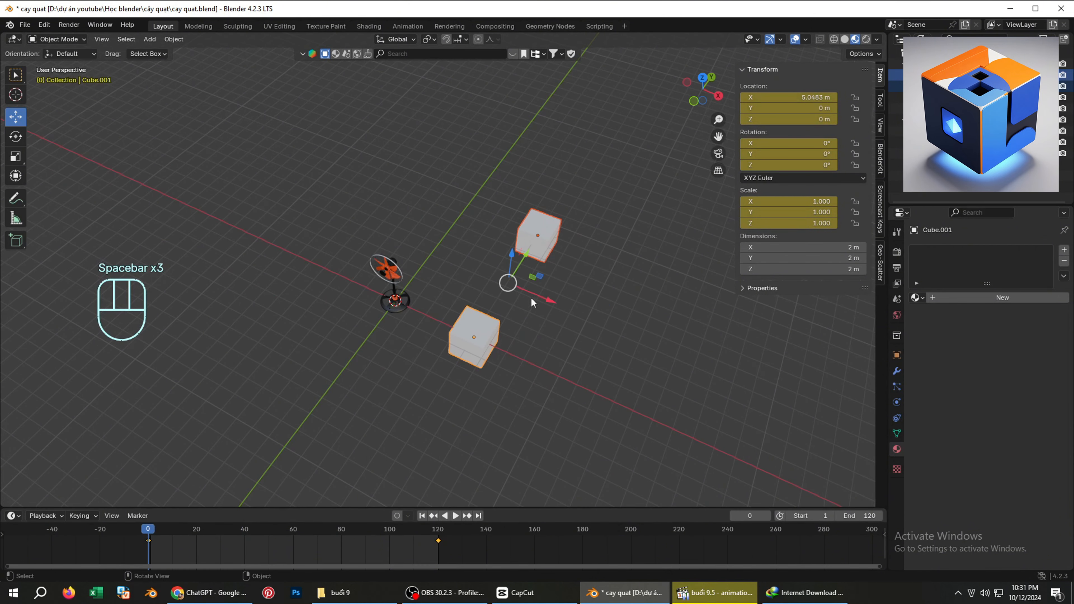
# - Show the animation curves of the cube offset along Y in the Graph Editor, enlarged to fill about half the workspace height
pyautogui.click(546, 254)
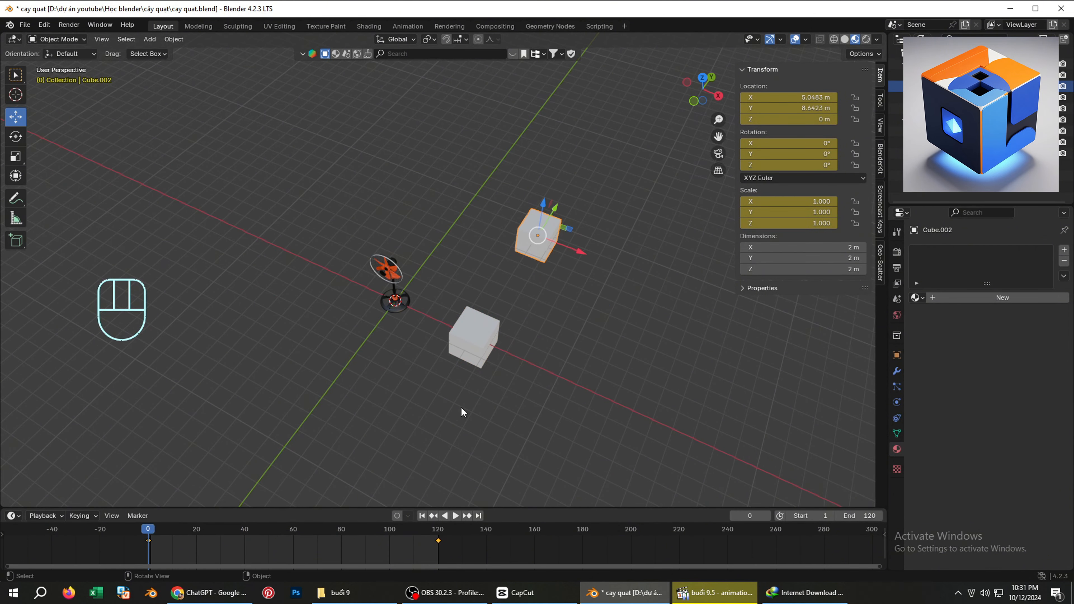
pyautogui.click(63, 516)
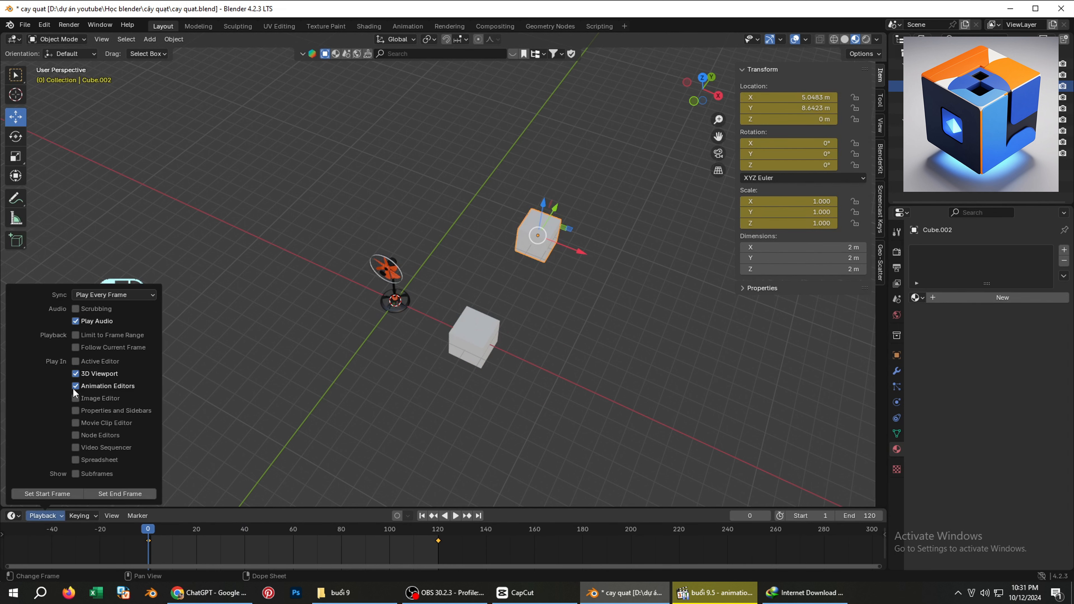
pyautogui.click(13, 515)
pyautogui.click(161, 428)
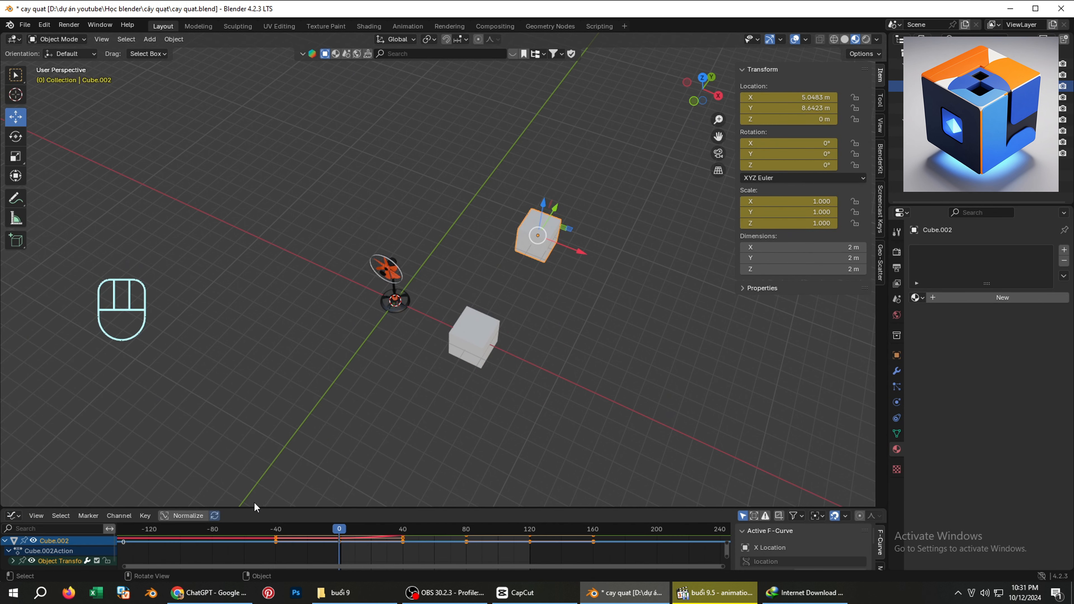
pyautogui.moveTo(302, 506); pyautogui.dragTo(334, 335)
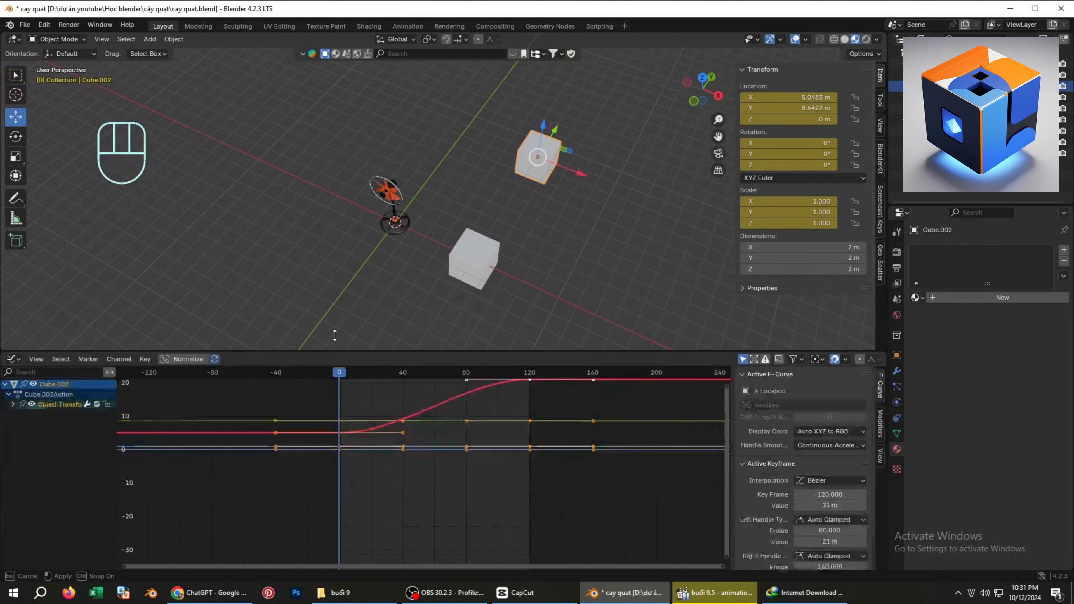
pyautogui.moveTo(334, 335); pyautogui.dragTo(334, 301)
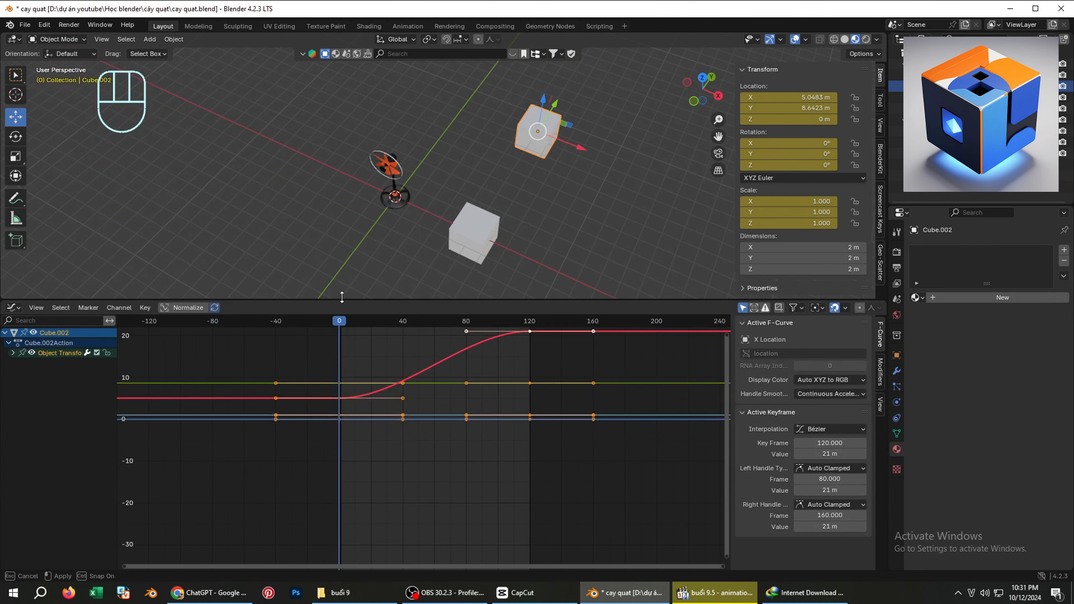
# - Set the interpolation of that cube's keyframes to Linear and restore the compact Timeline
pyautogui.rightClick(405, 372)
pyautogui.moveTo(400, 368)
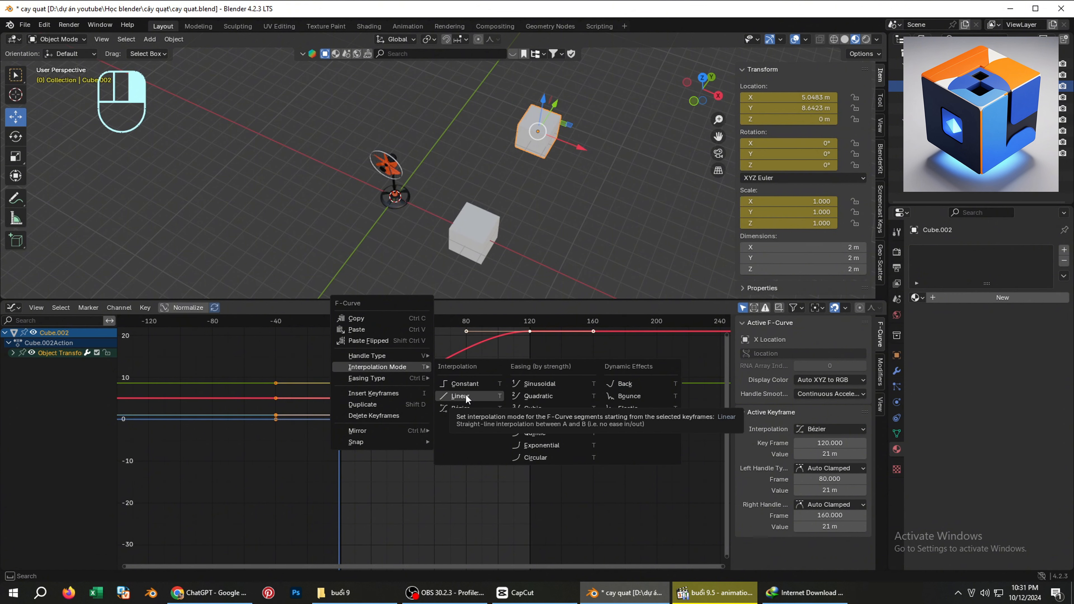
pyautogui.click(466, 394)
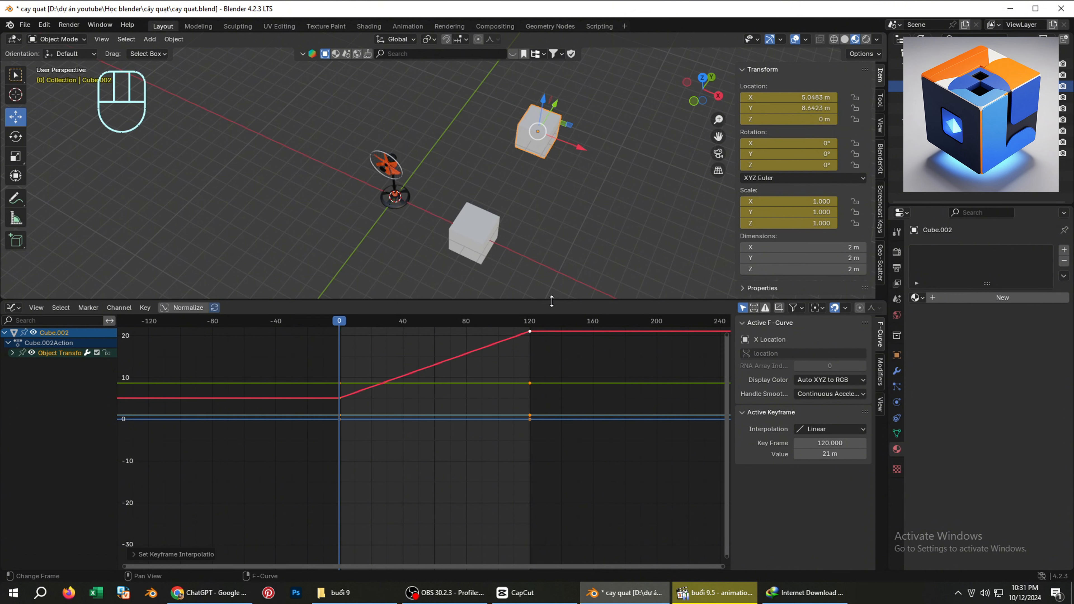
pyautogui.click(13, 307)
pyautogui.click(156, 345)
pyautogui.moveTo(412, 301); pyautogui.dragTo(452, 508)
# - Play the animation and compare the two cubes' motion along X from the top view
pyautogui.press('space')
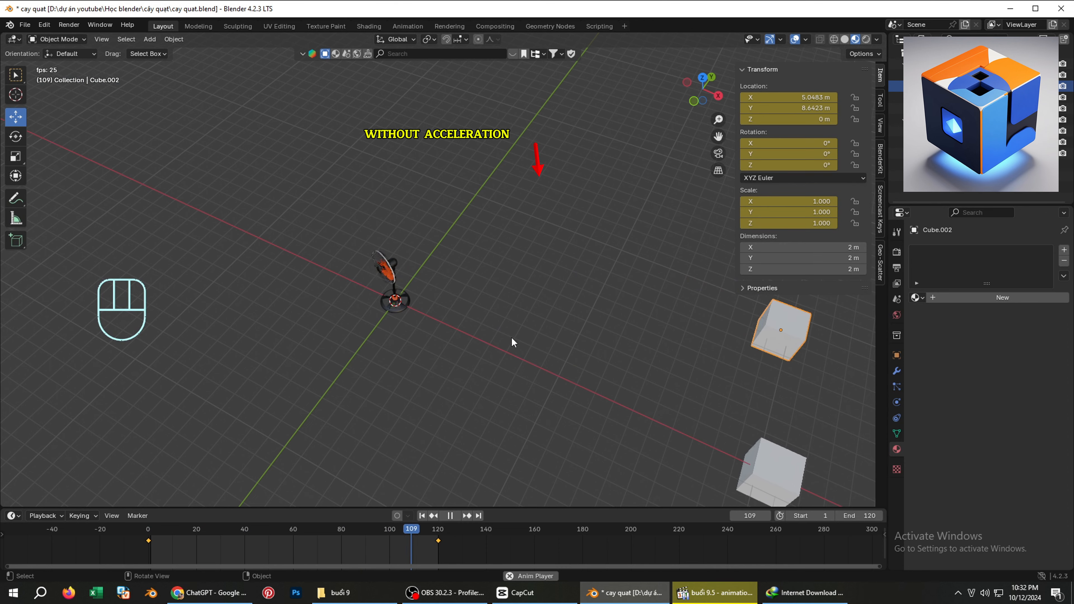
pyautogui.scroll(-2, 512, 338)
pyautogui.press('`')
pyautogui.keyDown('shift'); pyautogui.moveTo(538, 292); pyautogui.dragTo(416, 383, button='middle'); pyautogui.keyUp('shift')
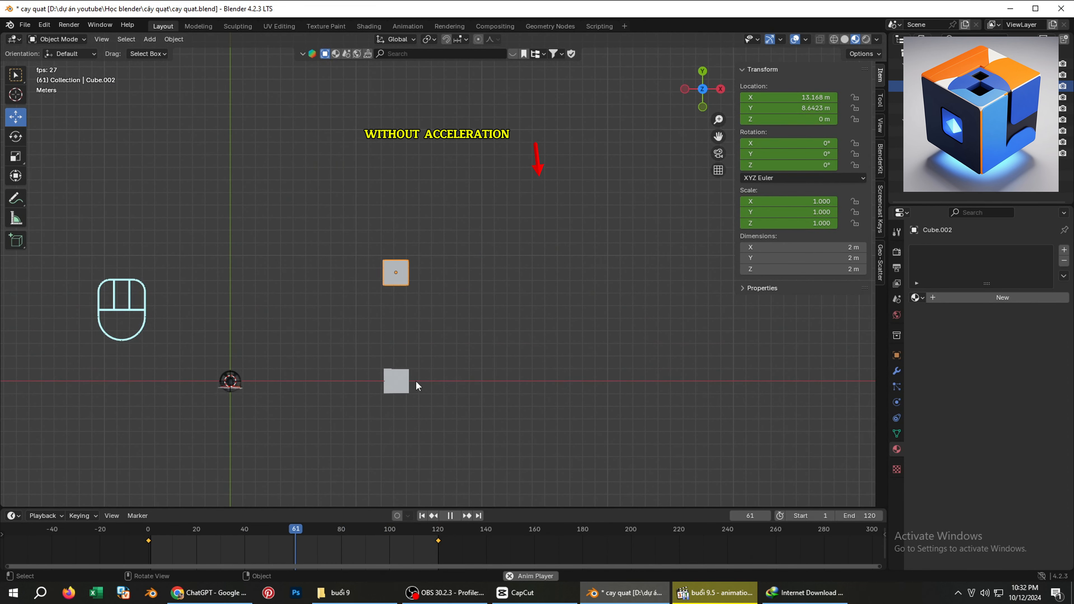
pyautogui.press('space')
pyautogui.press('space')
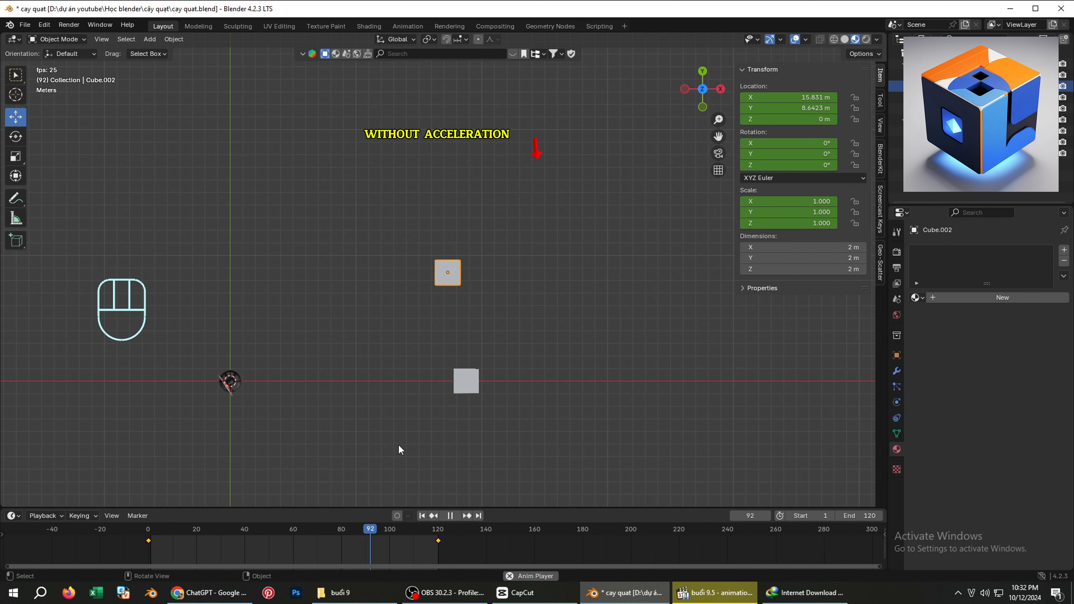
pyautogui.press('space')
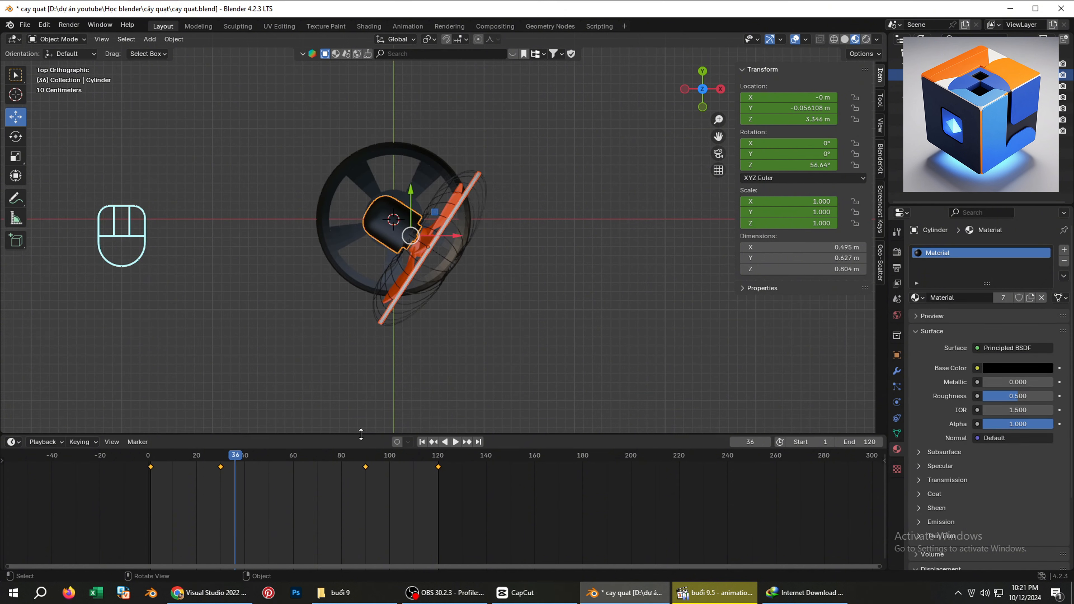
# - Show the curves of the fan's motor housing and guard in an enlarged Graph Editor
pyautogui.click(13, 441)
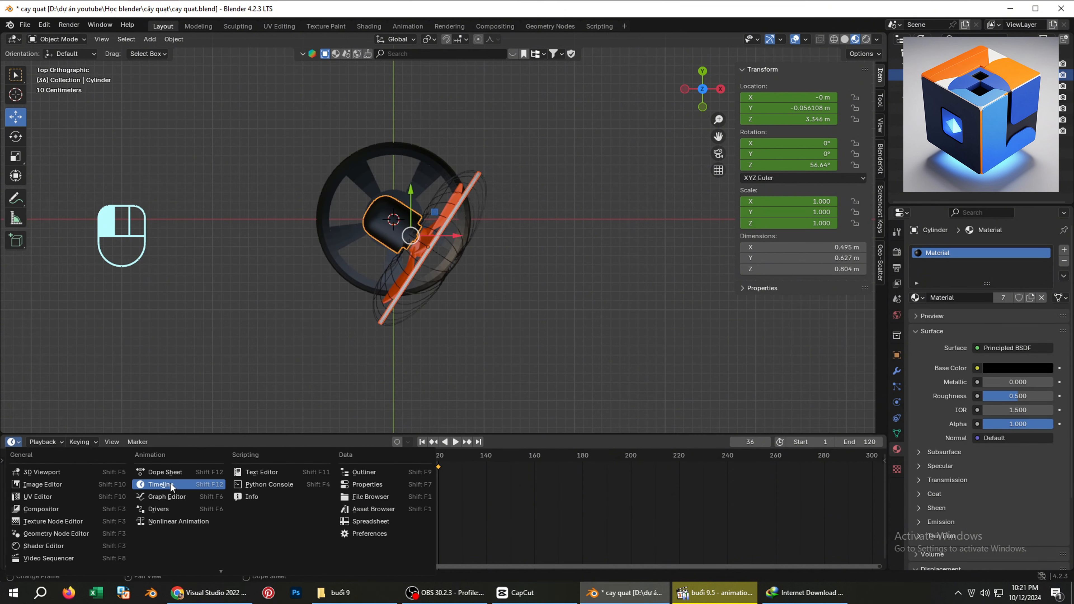
pyautogui.click(176, 497)
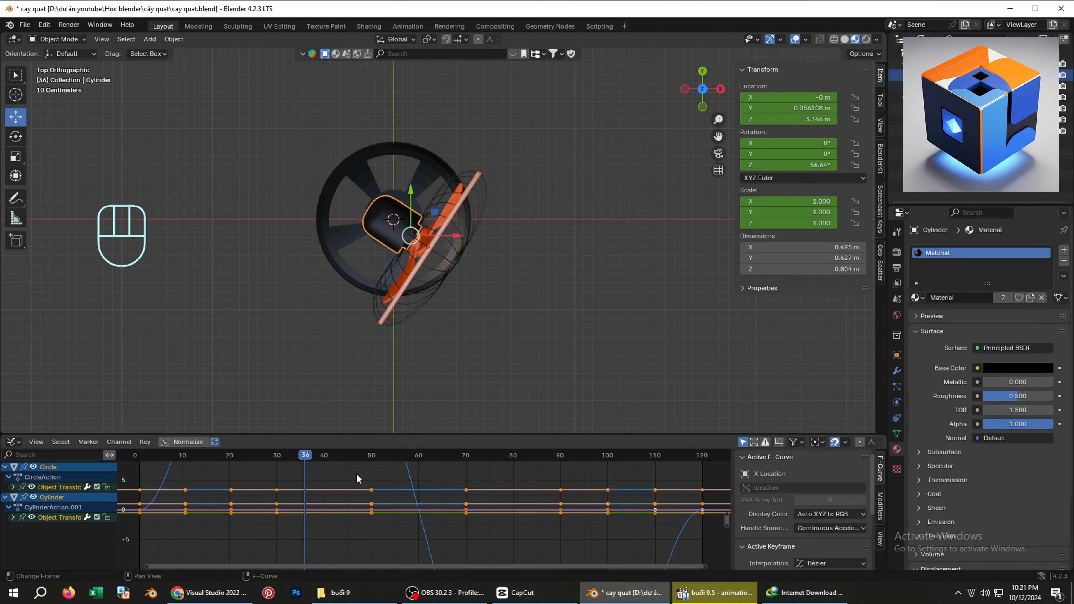
pyautogui.scroll(-2, 357, 479)
pyautogui.moveTo(418, 431); pyautogui.dragTo(449, 243)
pyautogui.scroll(-2, 462, 355)
pyautogui.scroll(-2, 462, 356)
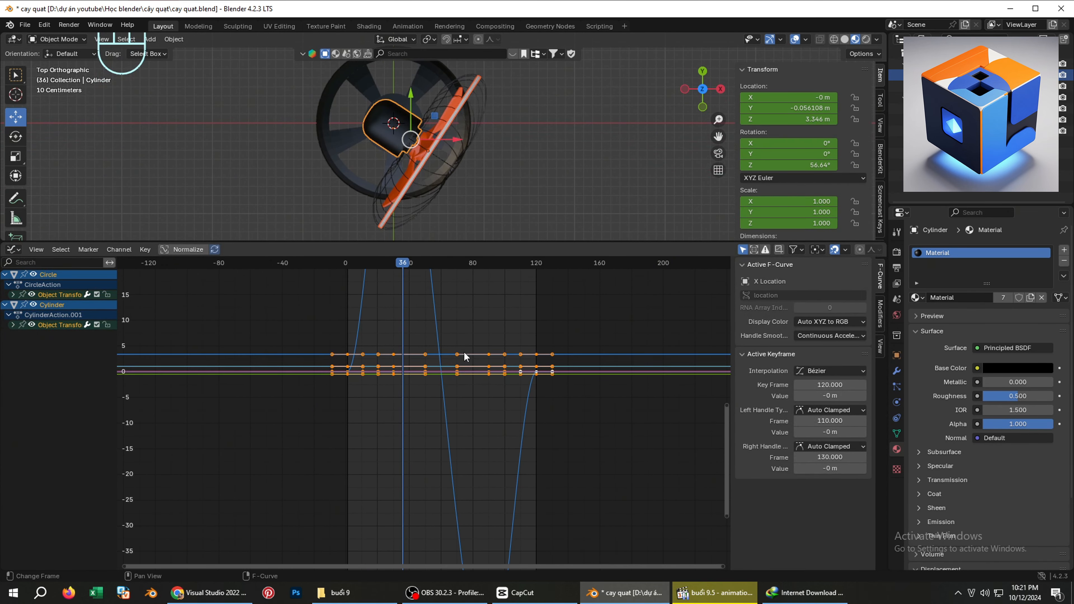
pyautogui.scroll(-3, 465, 351)
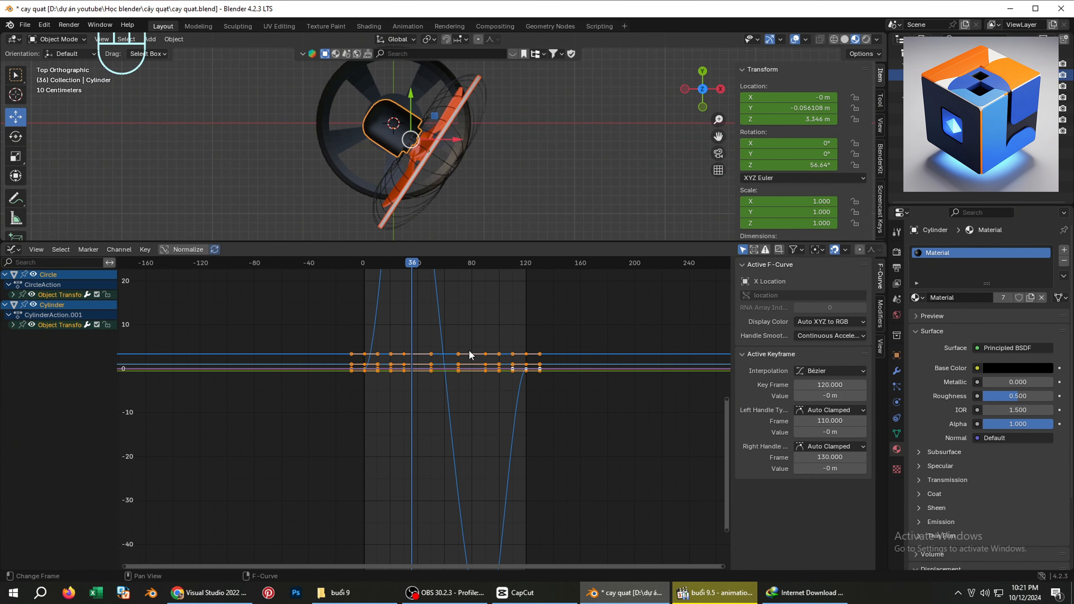
# - Set the interpolation mode of the fan head's keyframes to Linear
pyautogui.rightClick(449, 360)
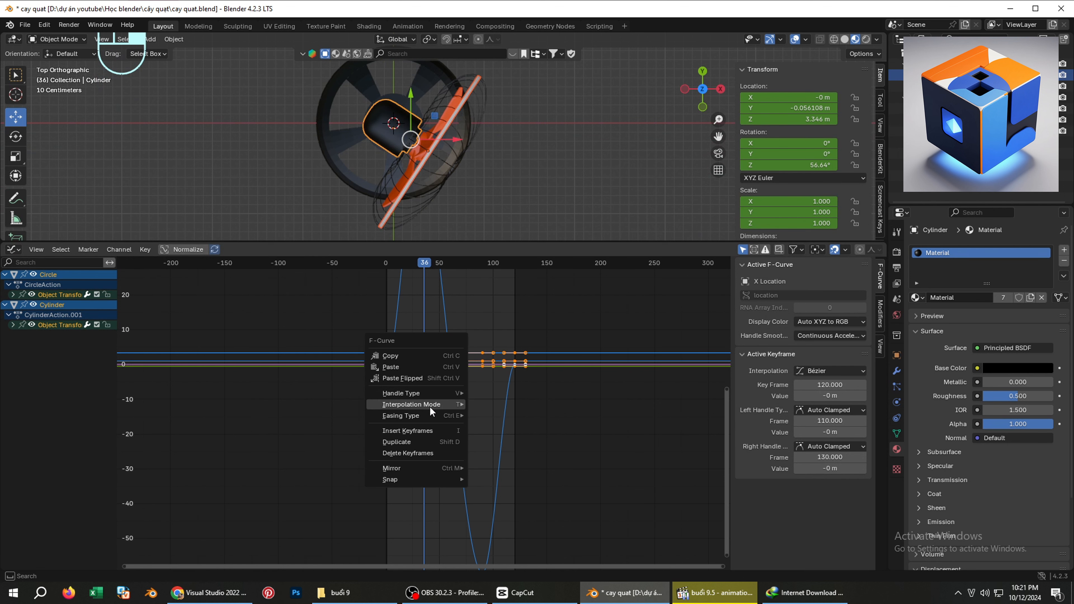
pyautogui.moveTo(429, 405)
pyautogui.click(501, 431)
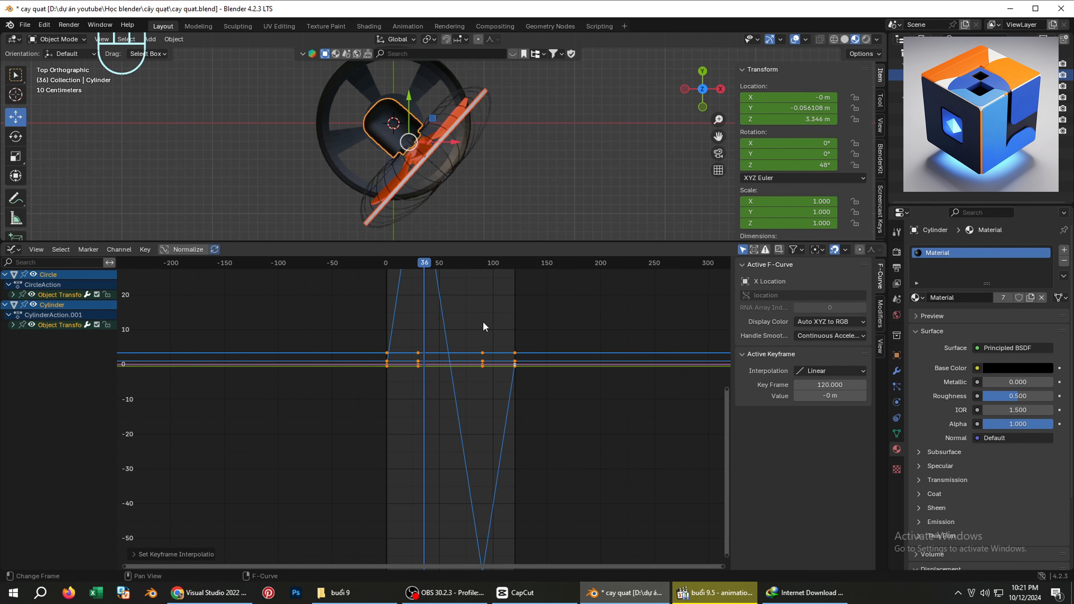
pyautogui.scroll(-1, 483, 320)
pyautogui.scroll(3, 483, 322)
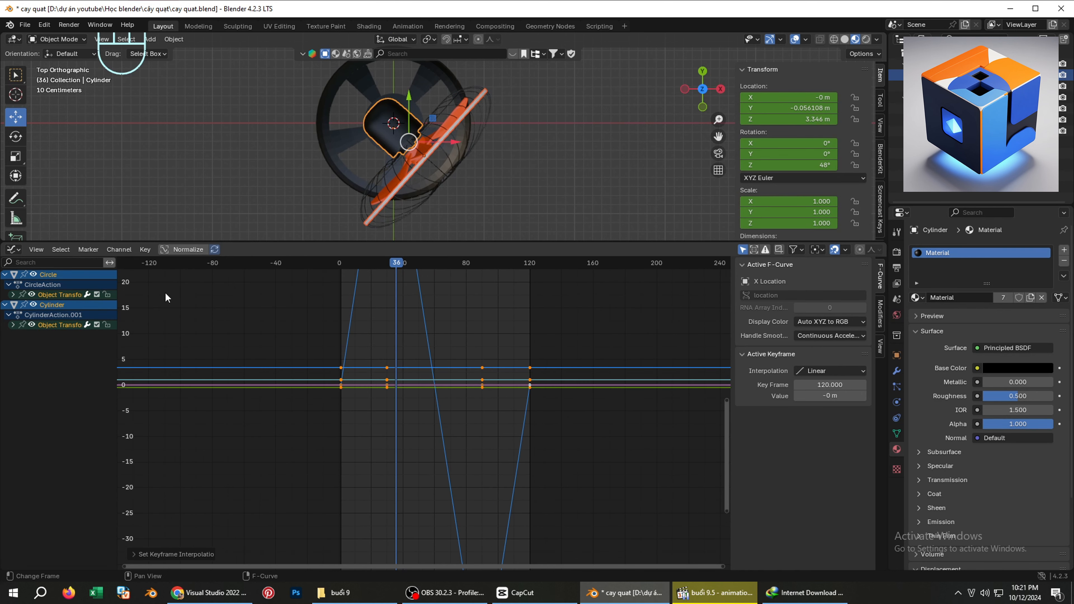
# - Restore the compact Timeline and play back the fan head's linear side-to-side swing
pyautogui.click(13, 249)
pyautogui.click(185, 295)
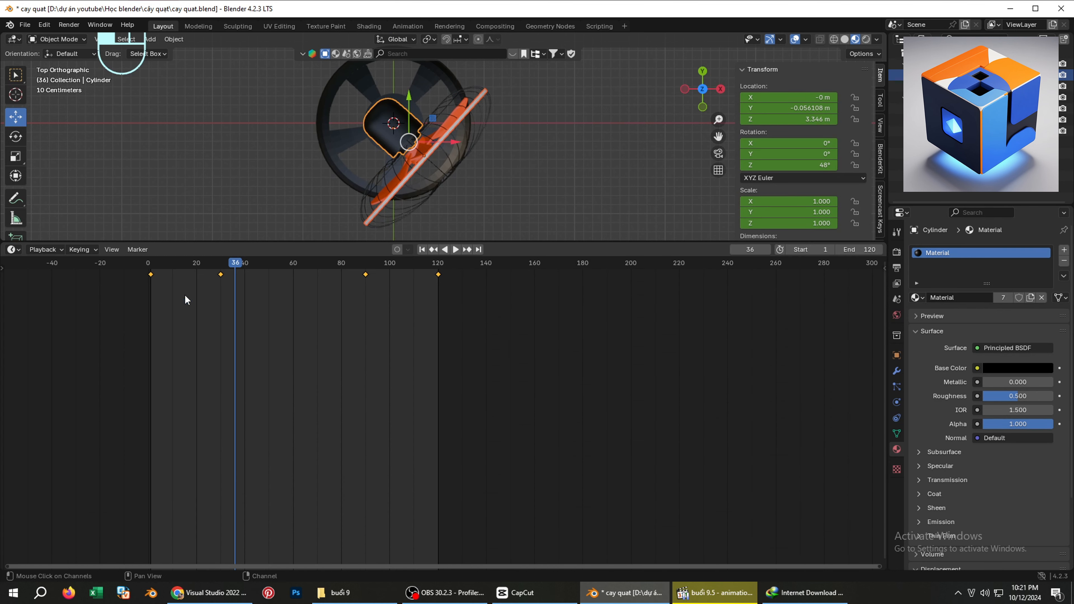
pyautogui.moveTo(523, 244); pyautogui.dragTo(504, 501)
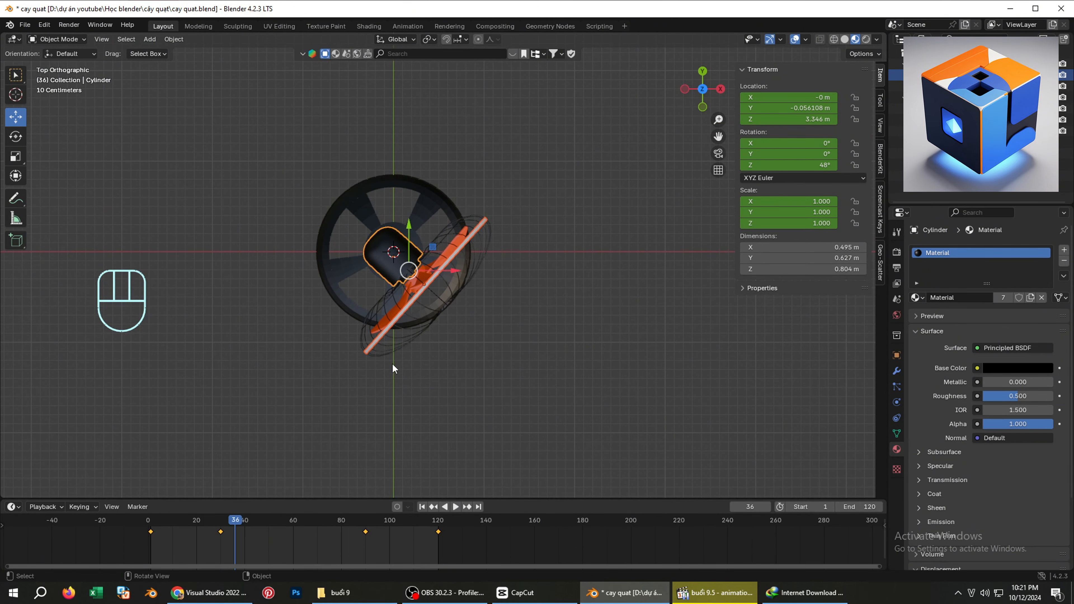
pyautogui.click(457, 506)
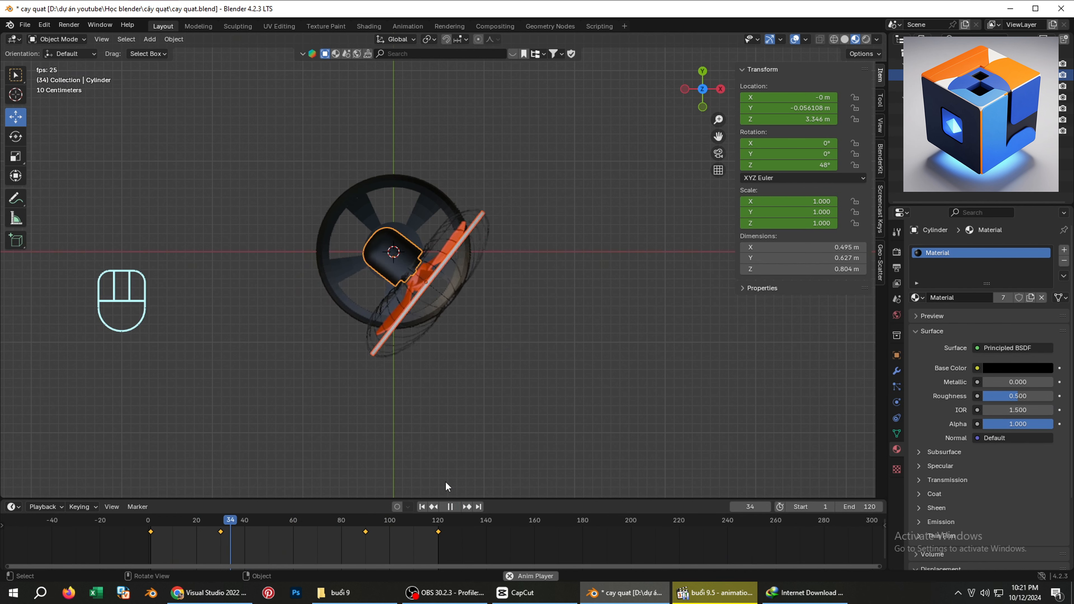
pyautogui.press('space')
# - Select the fan blades, go to frame 1 and insert a keyframe for them
pyautogui.moveTo(425, 281)
pyautogui.mouseDown(button='middle')
pyautogui.moveTo(402, 220)
pyautogui.moveTo(442, 274)
pyautogui.moveTo(423, 291)
pyautogui.moveTo(435, 278)
pyautogui.mouseUp(button='middle')
pyautogui.click(438, 277)
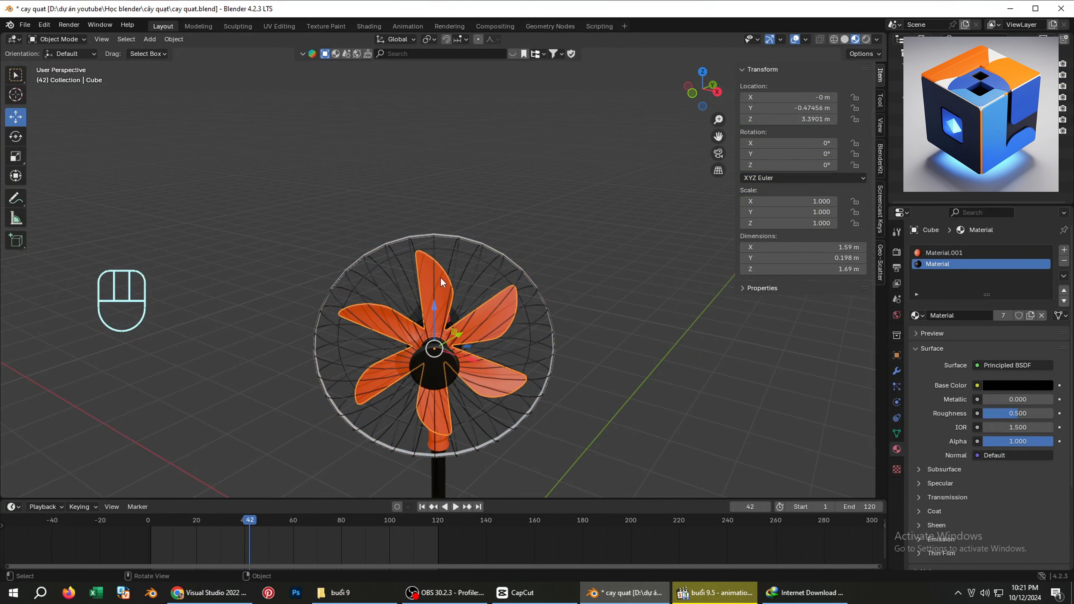
pyautogui.scroll(4, 440, 278)
pyautogui.scroll(-3, 440, 277)
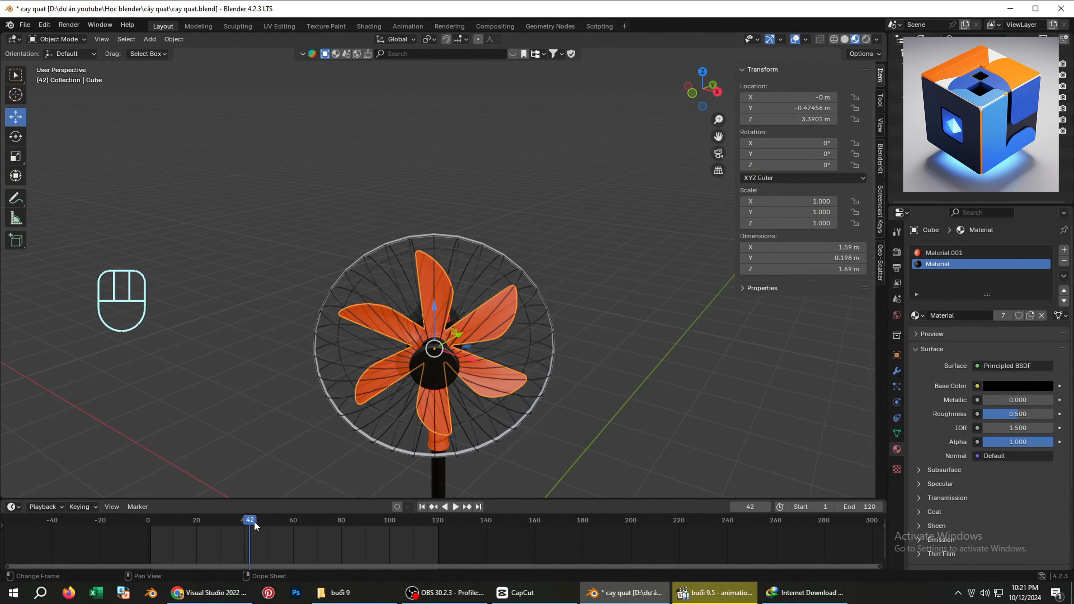
pyautogui.moveTo(254, 521); pyautogui.dragTo(163, 538)
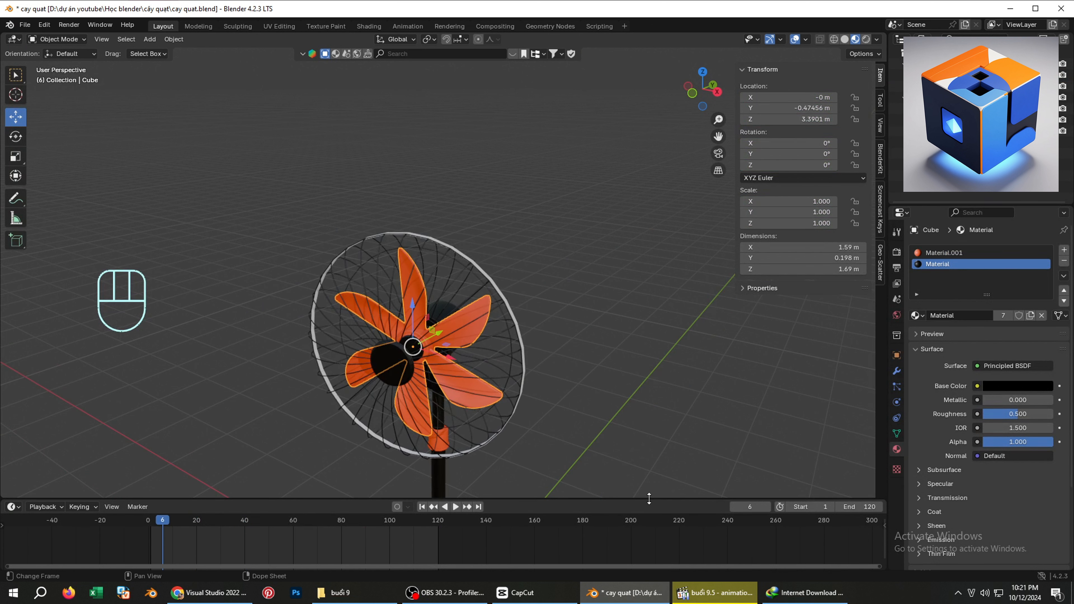
pyautogui.click(737, 506)
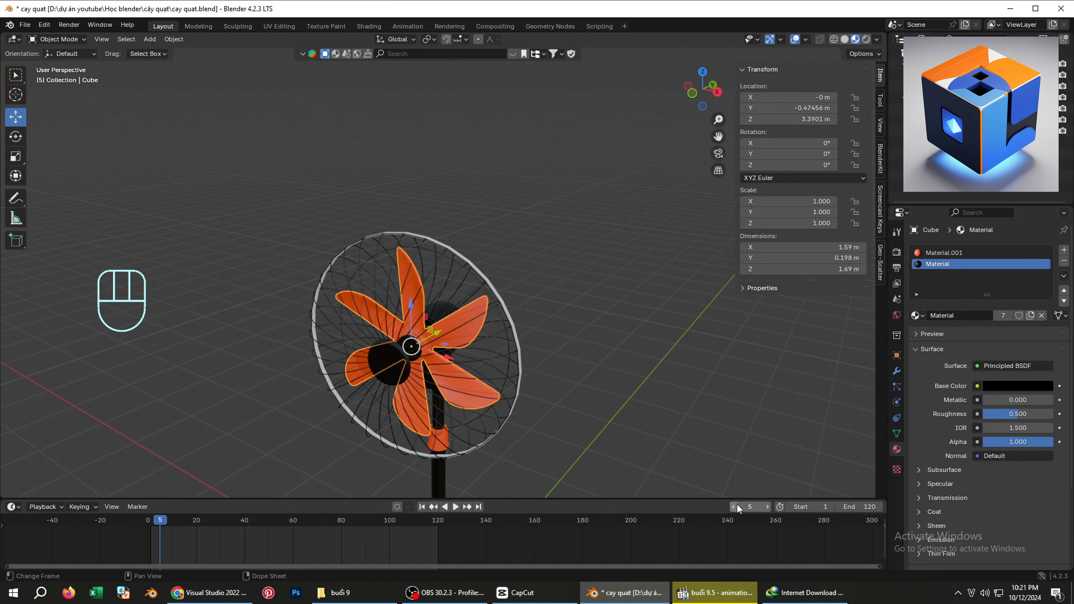
pyautogui.click(761, 505)
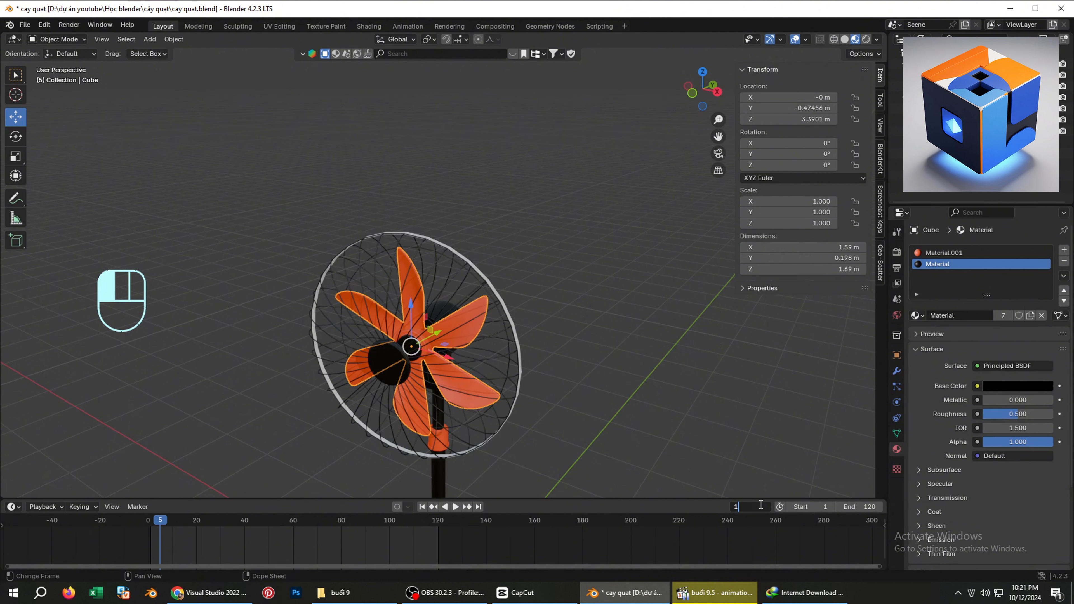
pyautogui.write('1')
pyautogui.press('Return')
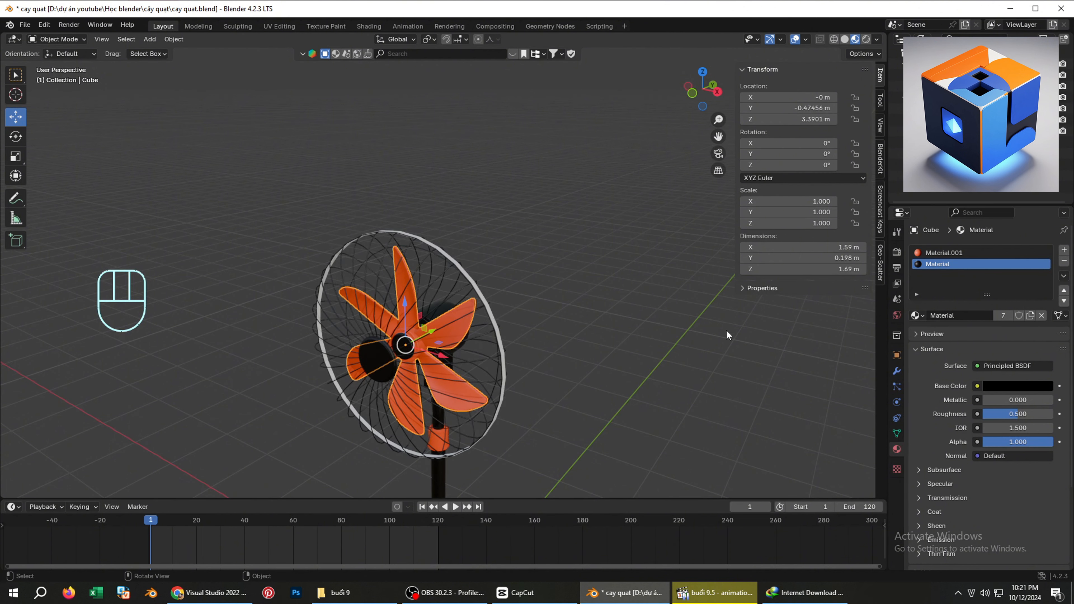
pyautogui.press('i')
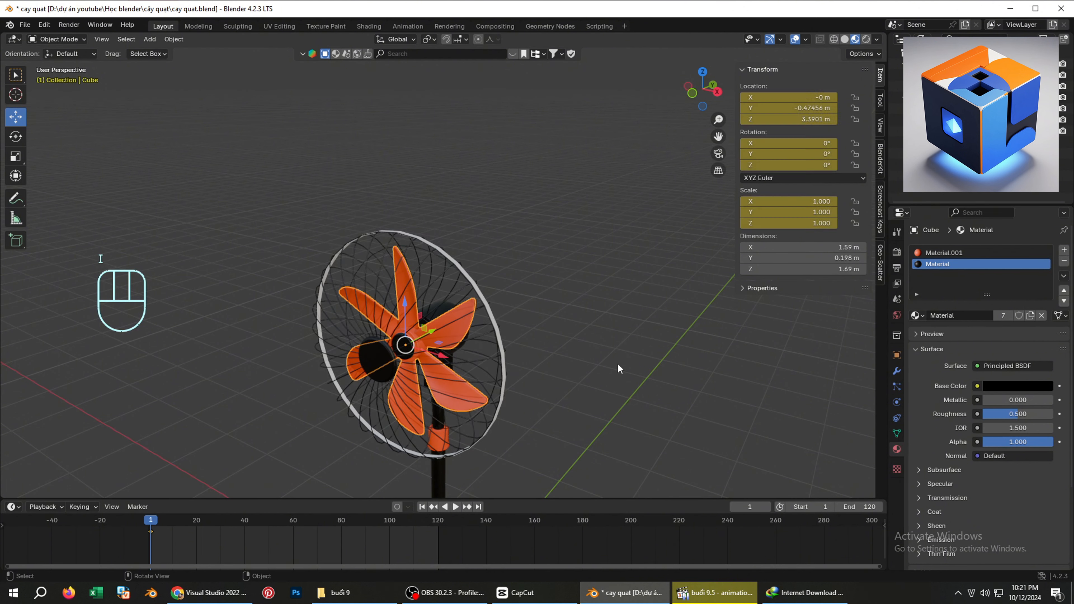
# - At frame 120, set the blades' Y rotation to 360*5 (1800°) and insert a keyframe
pyautogui.moveTo(150, 526); pyautogui.dragTo(441, 534)
pyautogui.press('space')
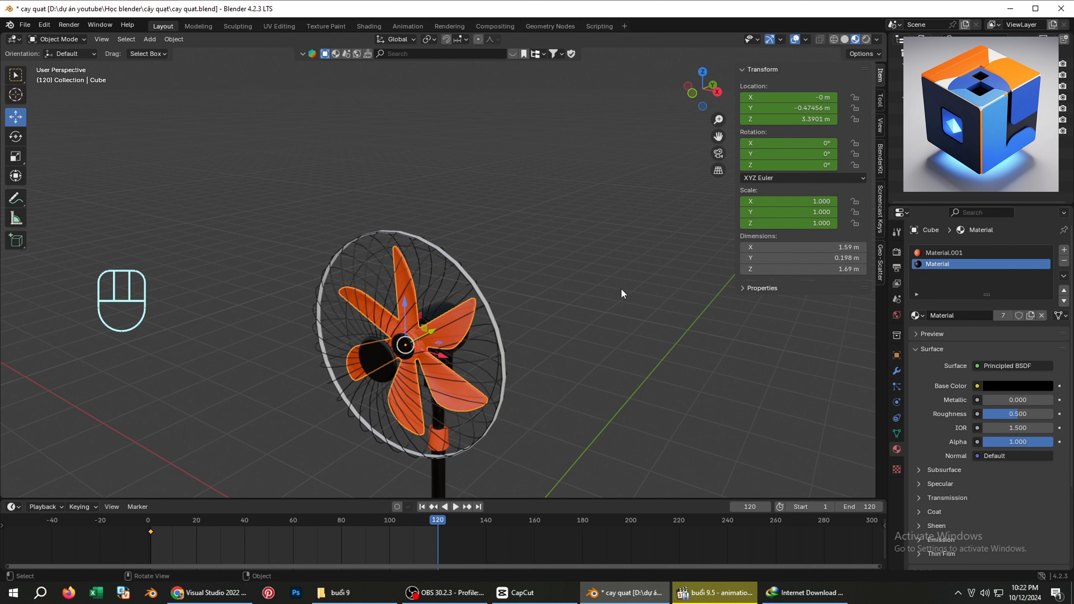
pyautogui.moveTo(786, 165); pyautogui.dragTo(808, 154)
pyautogui.hotkey('ctrl', 'z')
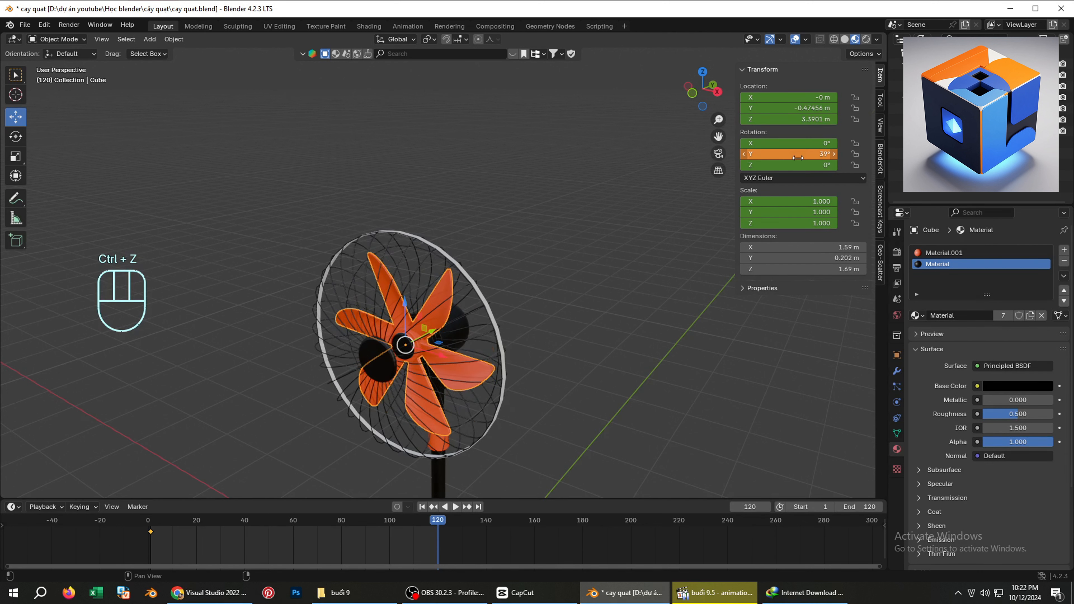
pyautogui.click(805, 156)
pyautogui.write('360*')
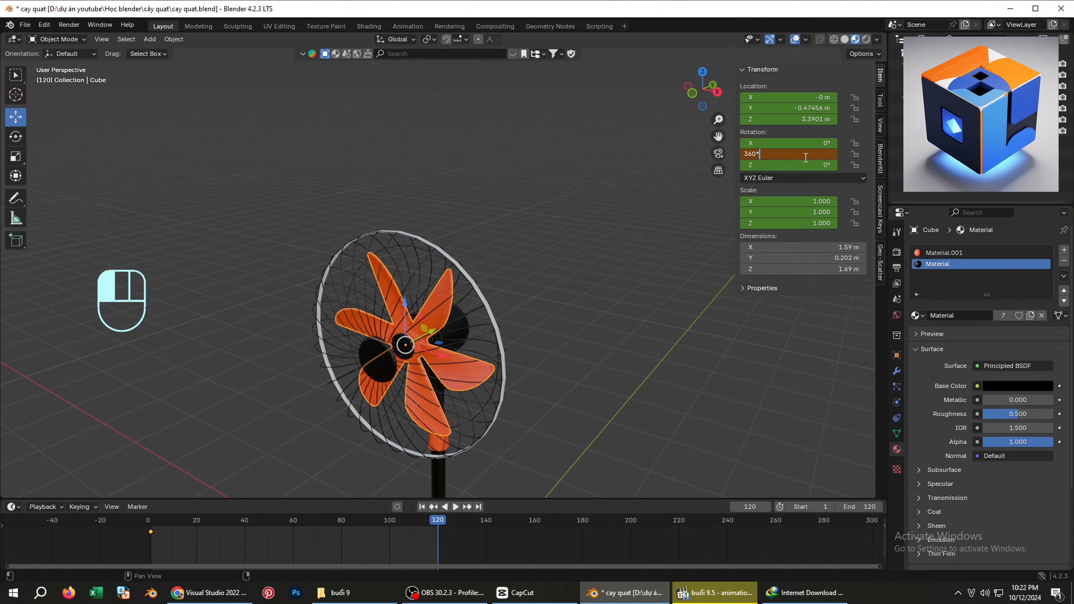
pyautogui.write('5')
pyautogui.press('Return')
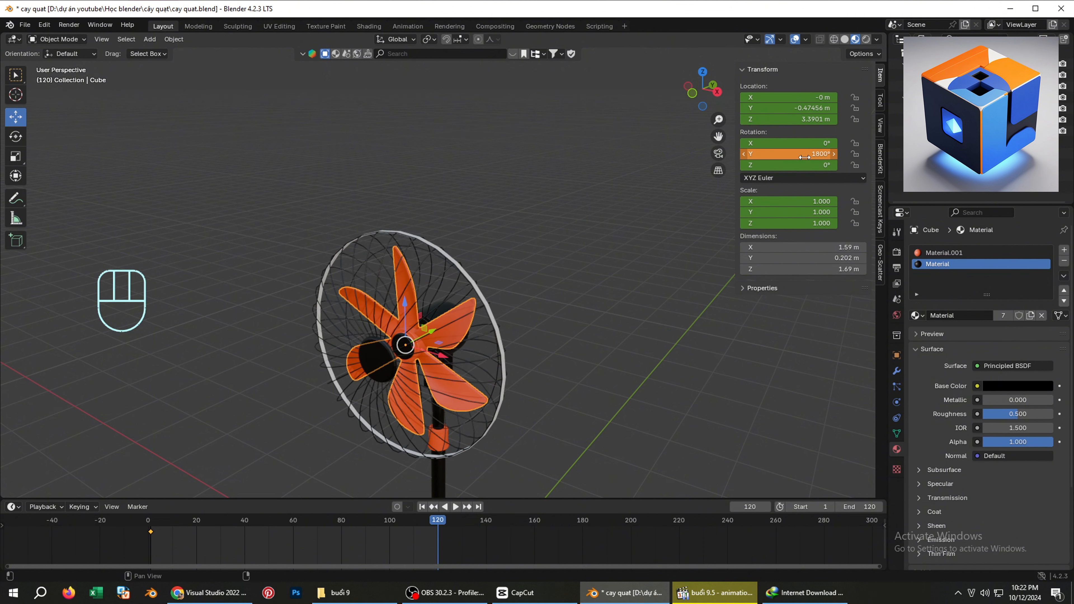
pyautogui.press('i')
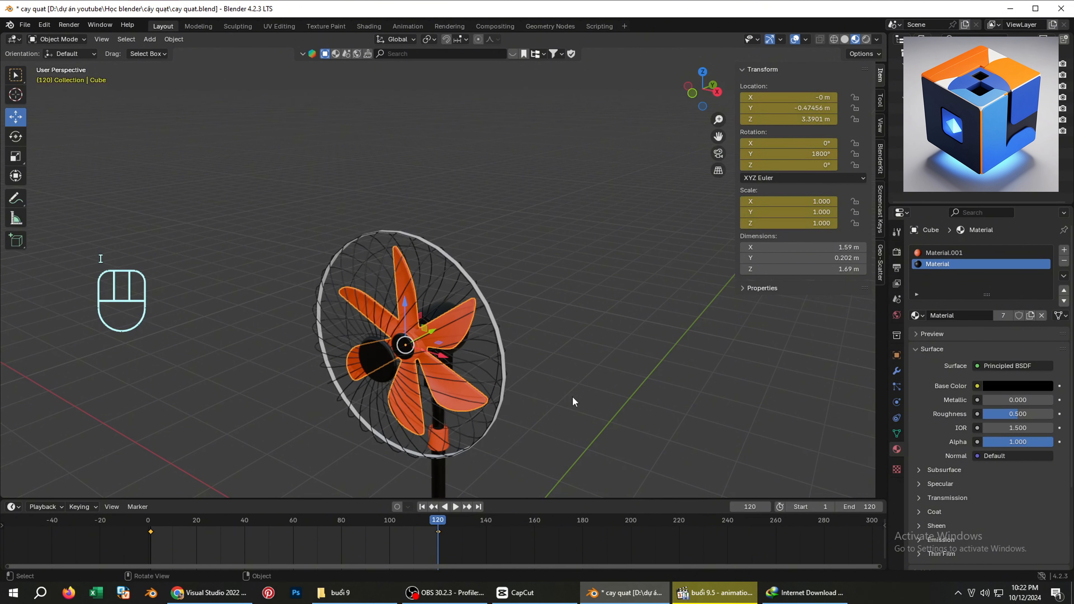
# - Play the animation from the start to check the blades spinning while the head swings
pyautogui.moveTo(438, 534); pyautogui.dragTo(143, 545)
pyautogui.press('space')
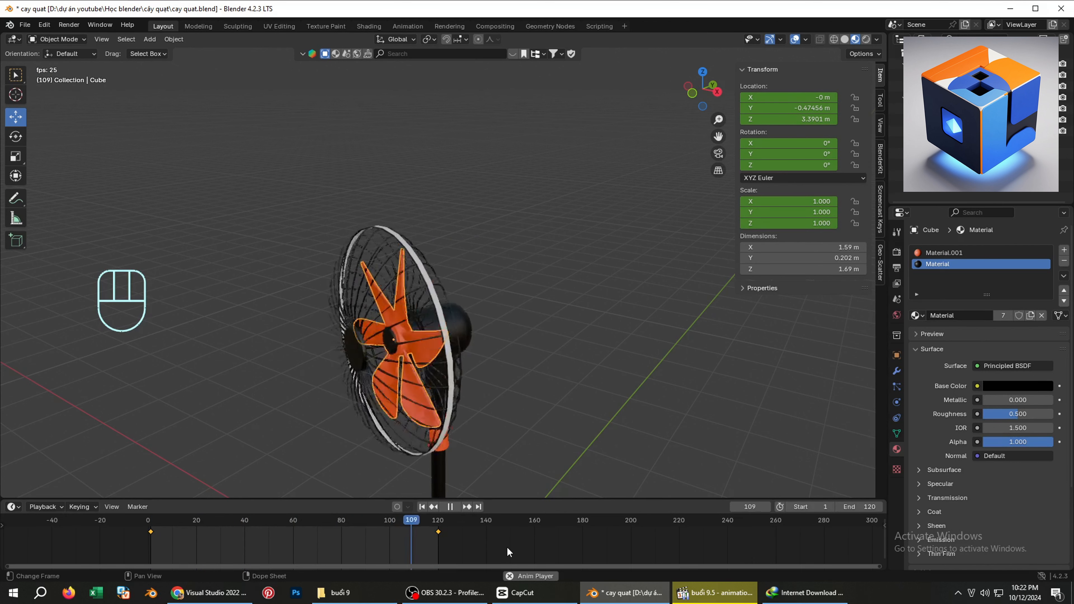
pyautogui.press('space')
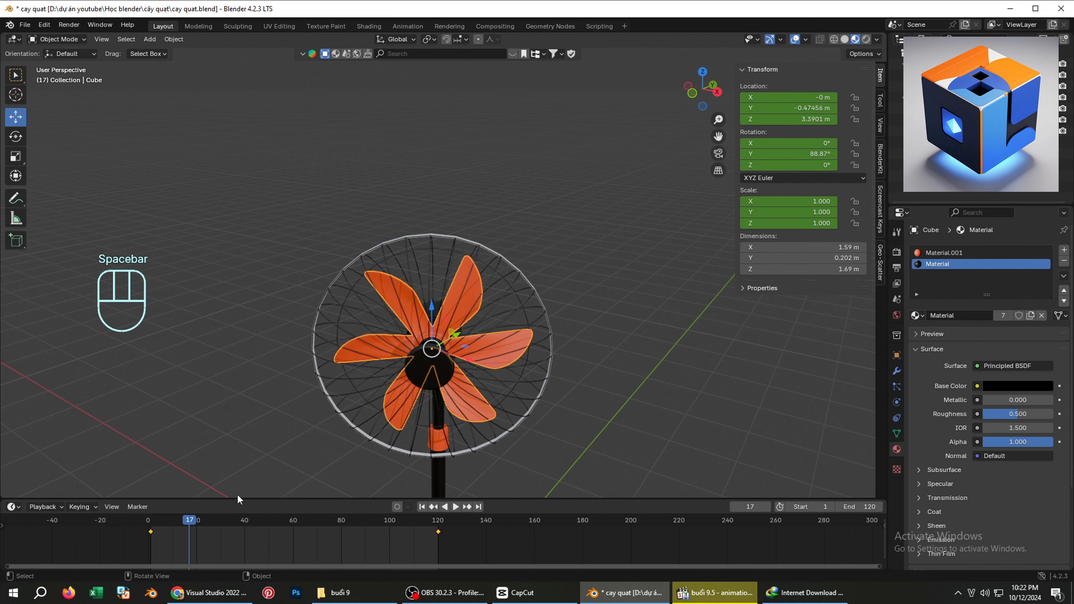
# - Switch the Timeline area to the Graph Editor and enlarge it to show the fan blades' animation curves
pyautogui.click(13, 506)
pyautogui.click(15, 509)
pyautogui.click(178, 423)
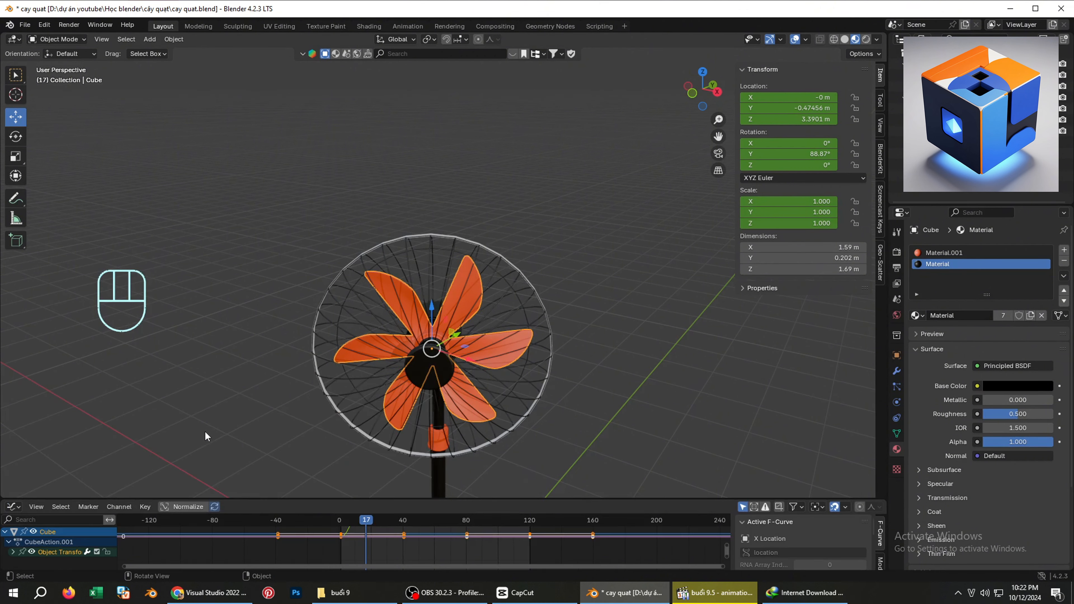
pyautogui.moveTo(378, 497); pyautogui.dragTo(398, 142)
# - Set the interpolation mode of the blades' selected keyframes to Linear
pyautogui.rightClick(362, 263)
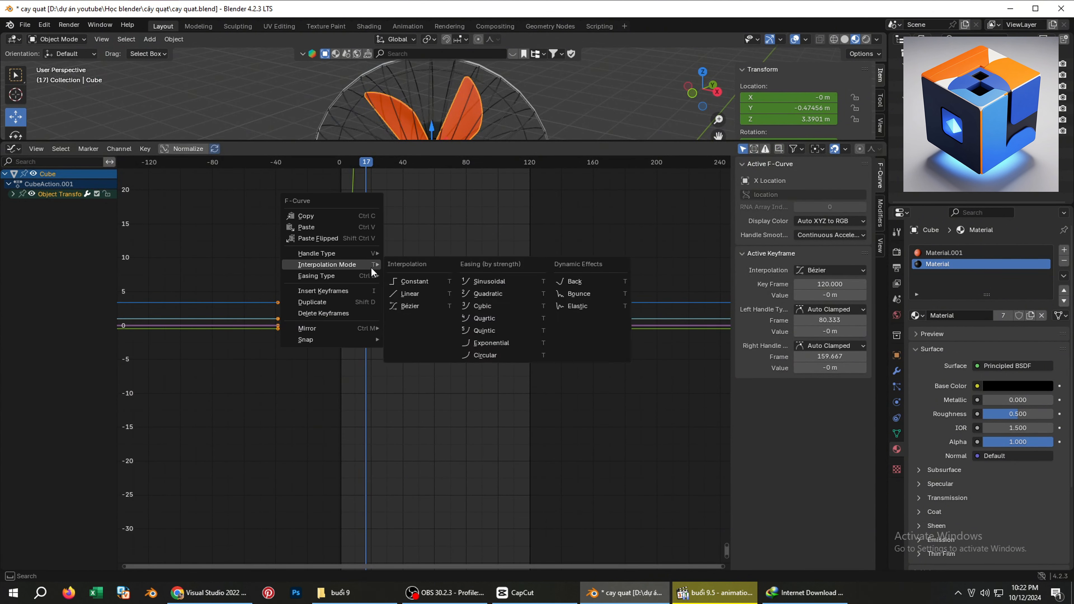
pyautogui.moveTo(357, 269)
pyautogui.click(432, 240)
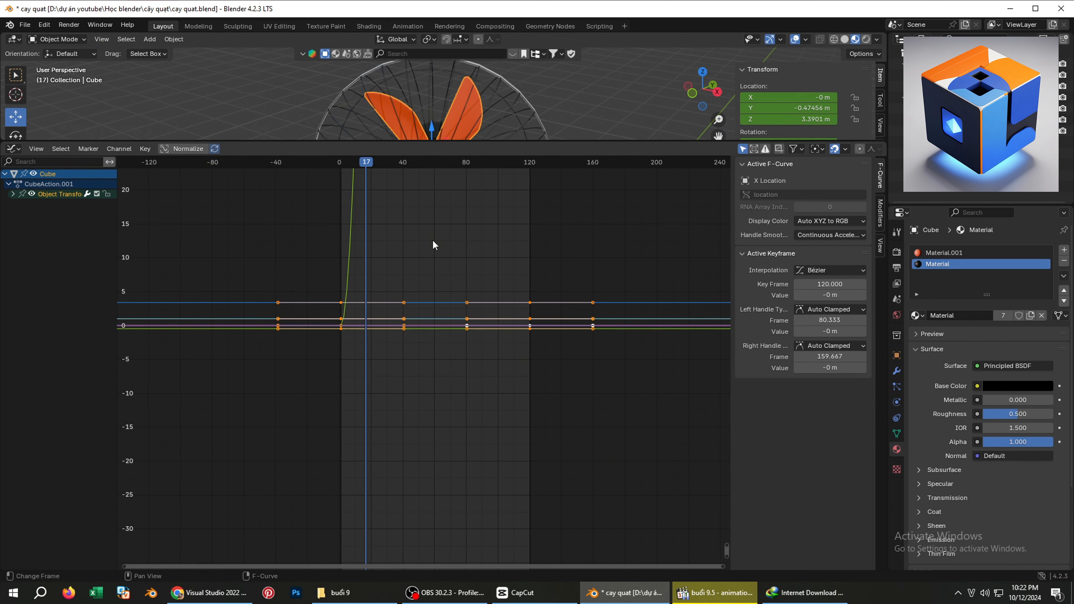
pyautogui.rightClick(398, 288)
pyautogui.moveTo(396, 288)
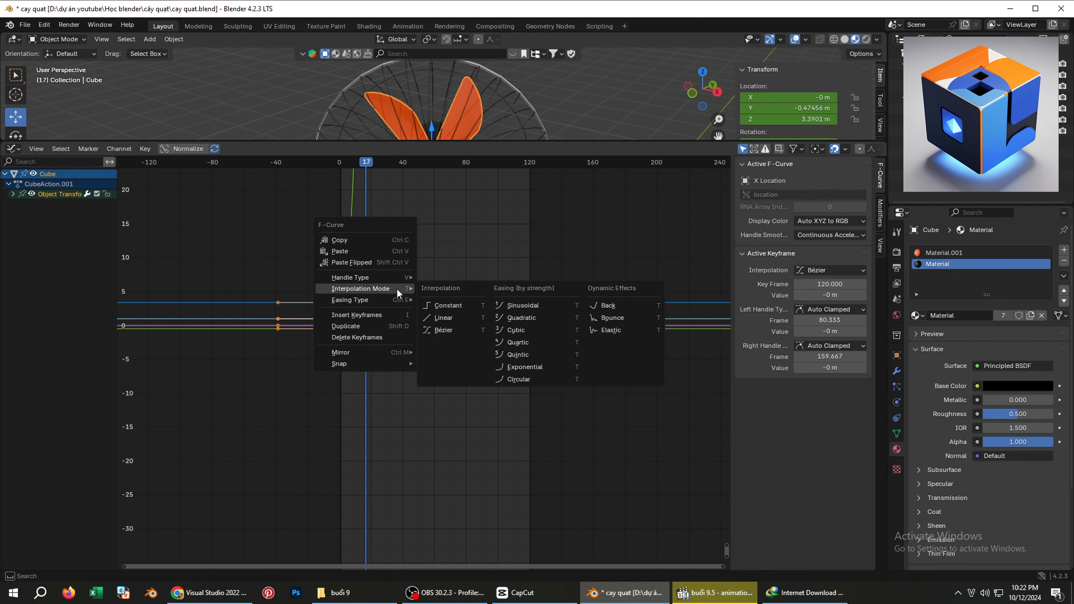
pyautogui.click(455, 317)
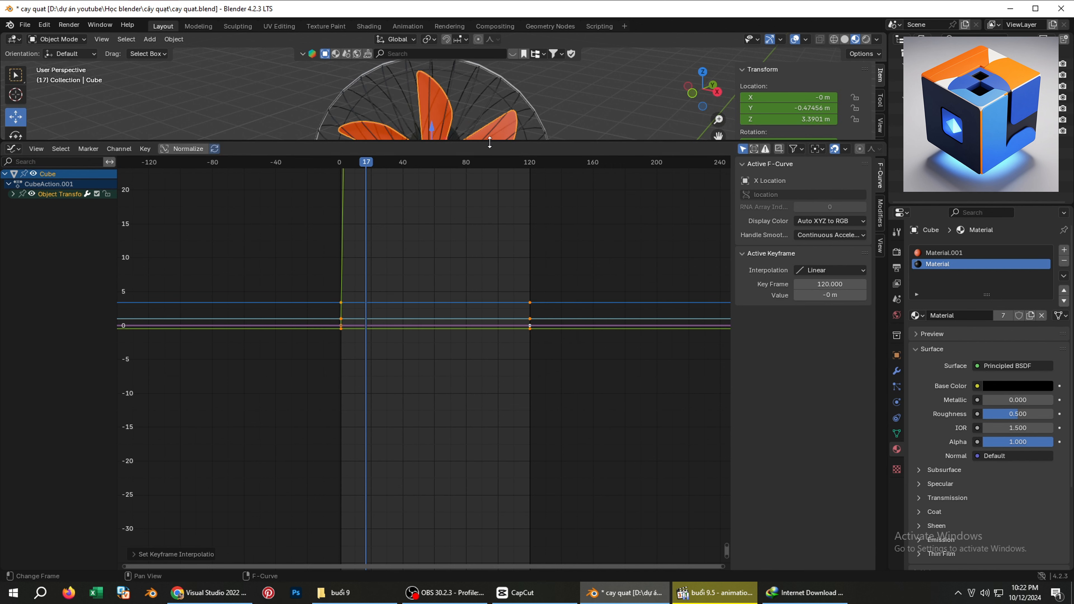
# - Shrink the Graph Editor area and switch it back to the compact Timeline below the 3D viewport
pyautogui.moveTo(461, 143); pyautogui.dragTo(461, 528)
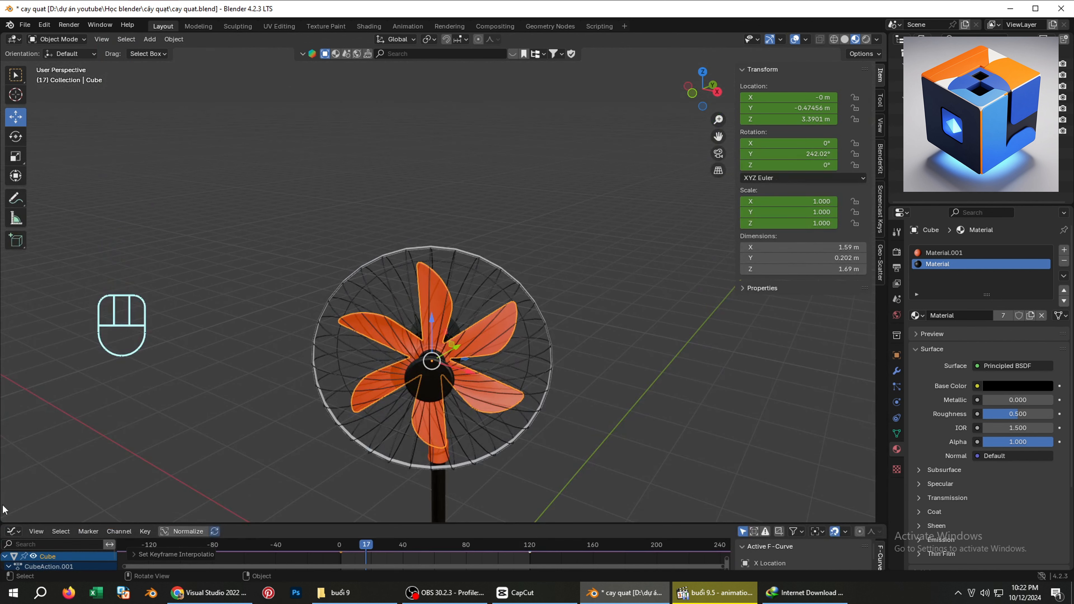
pyautogui.click(13, 531)
pyautogui.moveTo(36, 531)
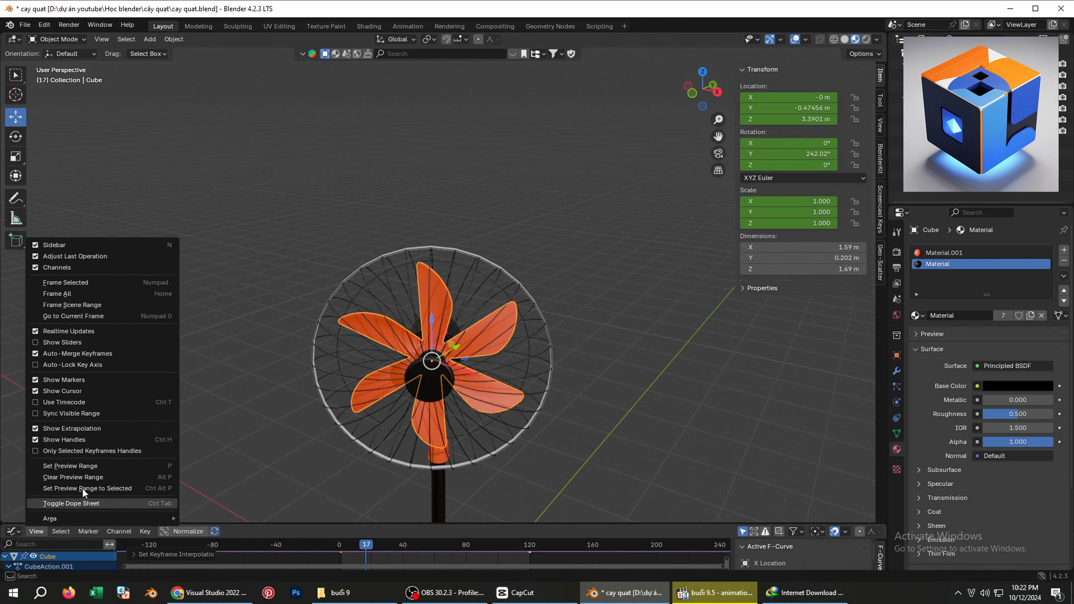
pyautogui.click(13, 532)
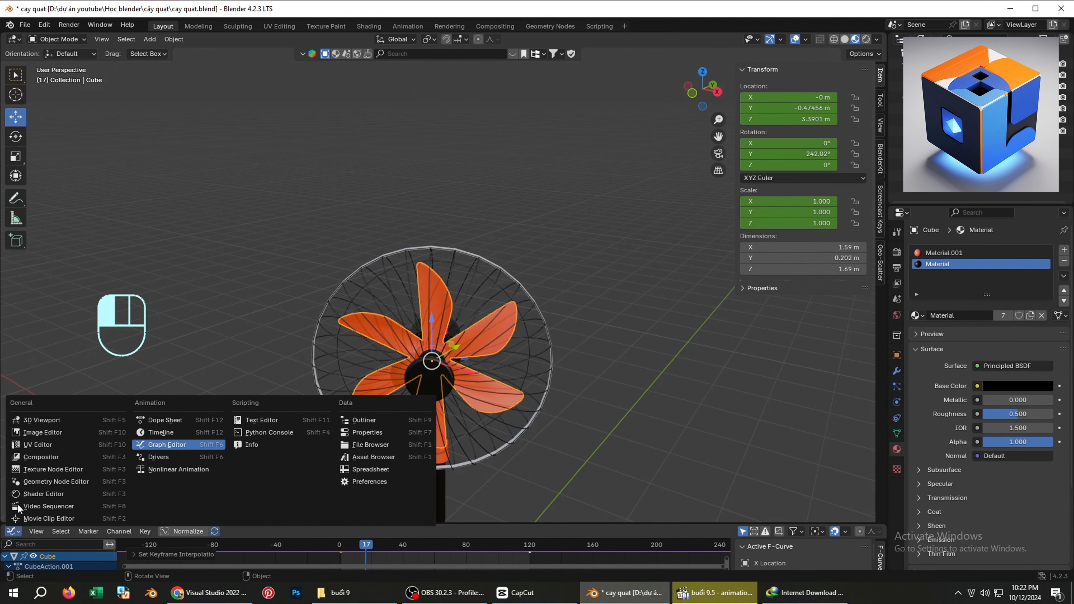
pyautogui.click(171, 433)
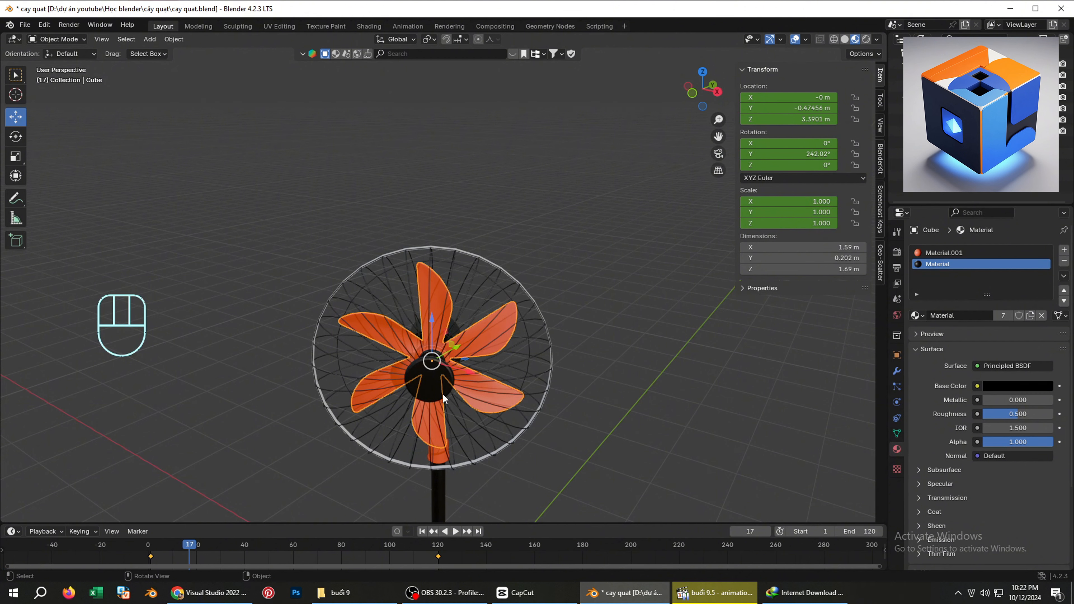
pyautogui.moveTo(487, 522); pyautogui.dragTo(487, 500)
# - Play the animation from the start to check the blades' spin, and compare the fan at frames 1 and 120
pyautogui.click(143, 535)
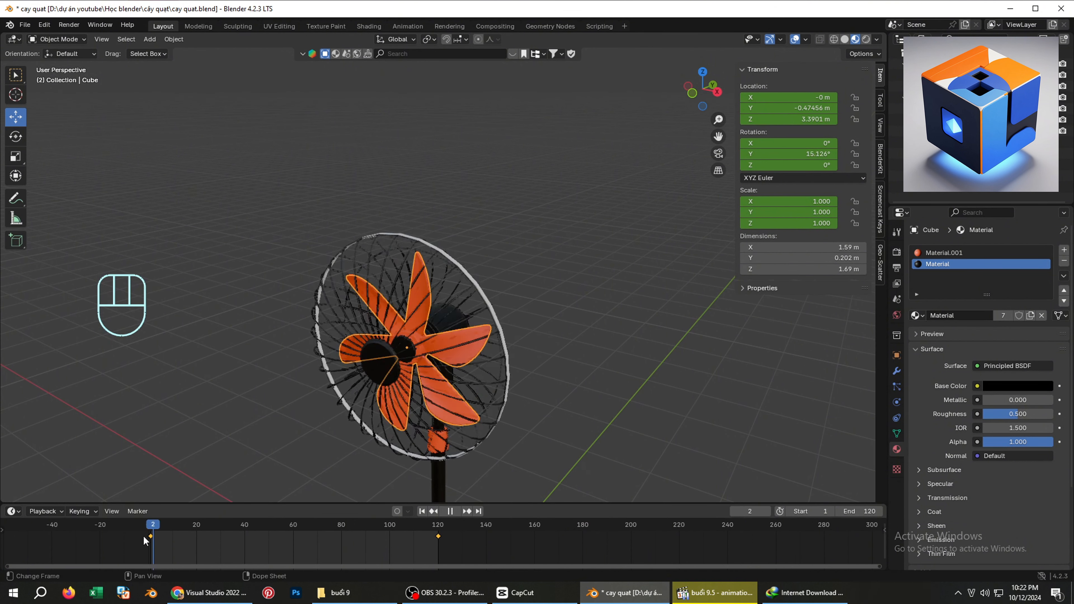
pyautogui.press('space')
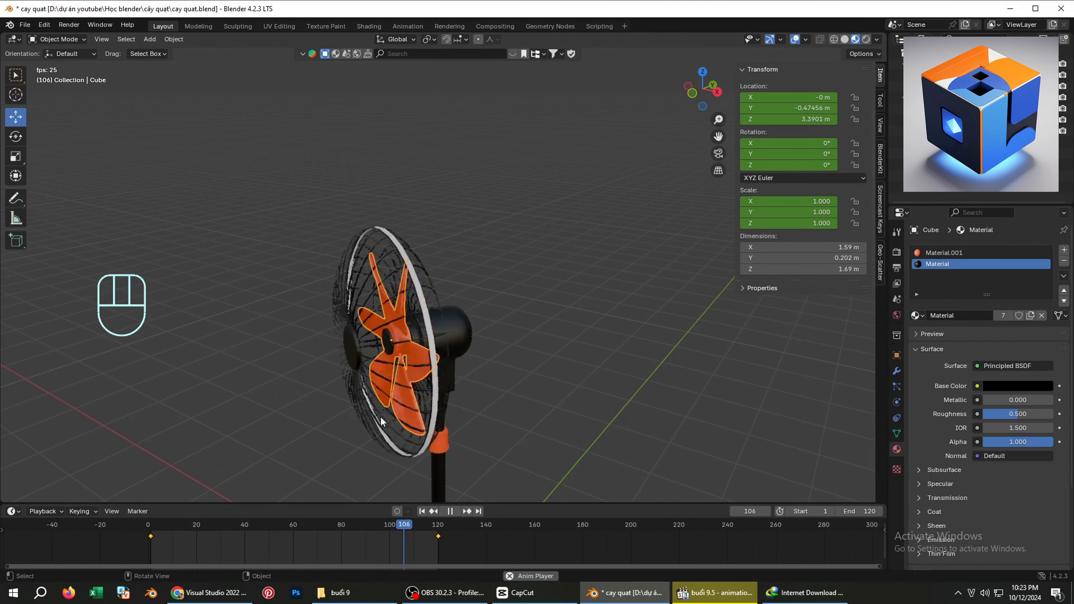
pyautogui.press('space')
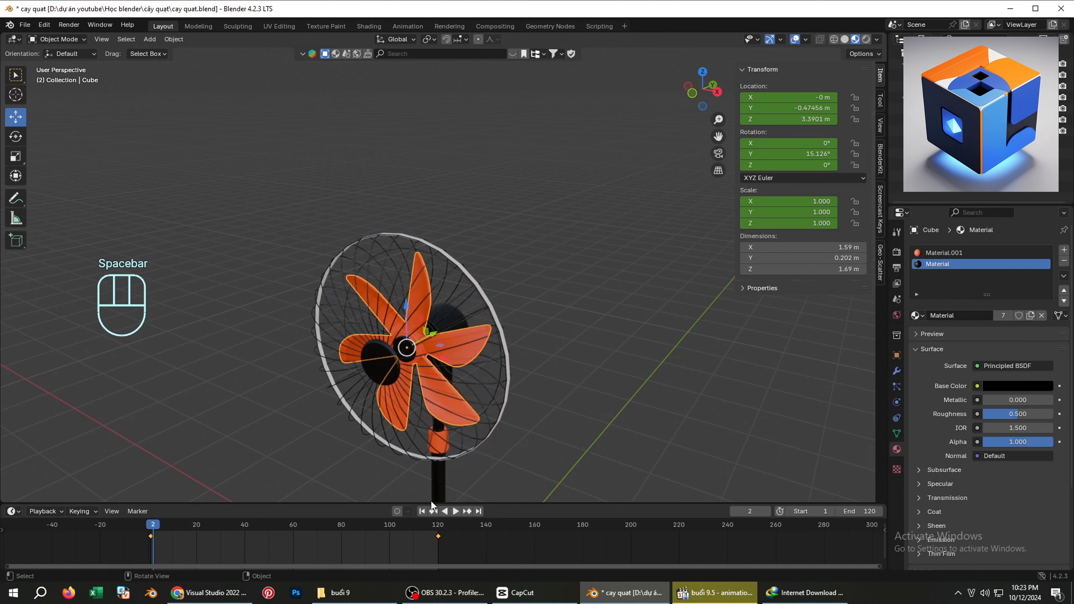
pyautogui.click(152, 528)
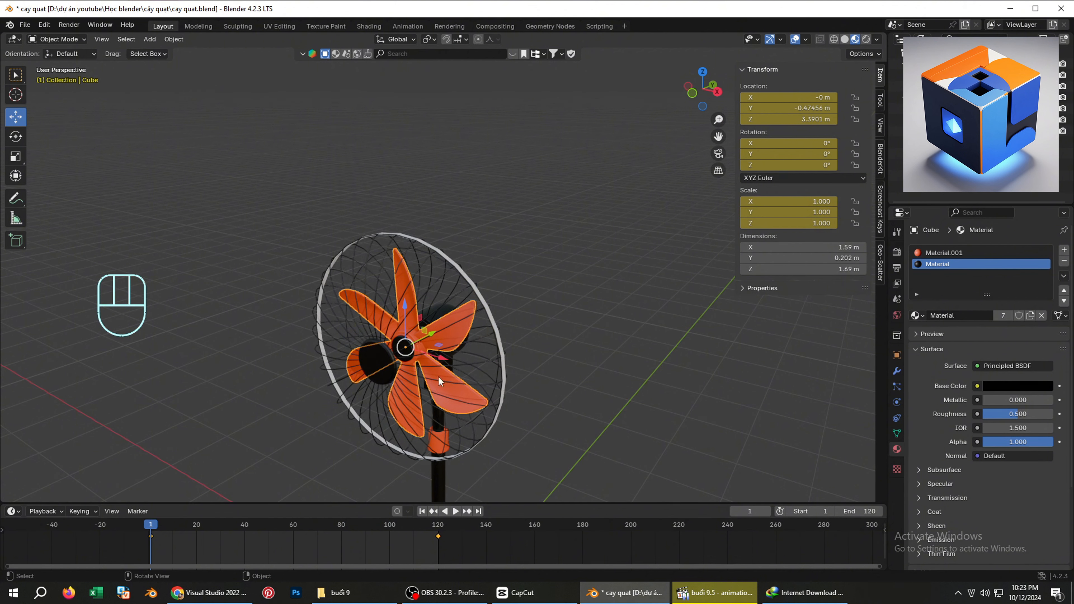
pyautogui.moveTo(155, 526); pyautogui.dragTo(438, 523)
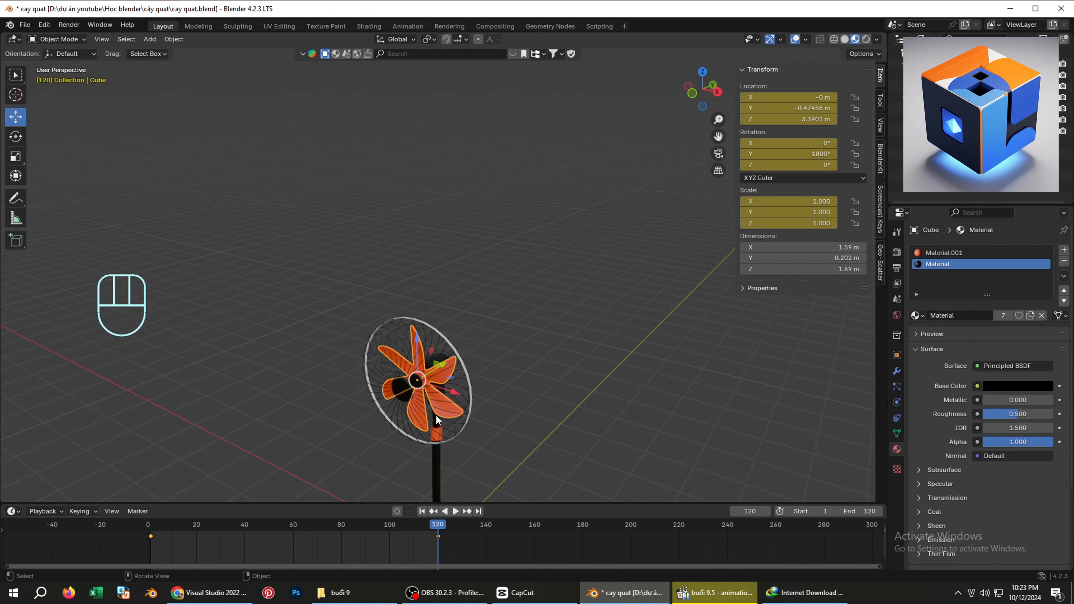
pyautogui.keyDown('shift'); pyautogui.moveTo(436, 414); pyautogui.dragTo(504, 301, button='middle'); pyautogui.keyUp('shift')
pyautogui.scroll(2, 505, 301)
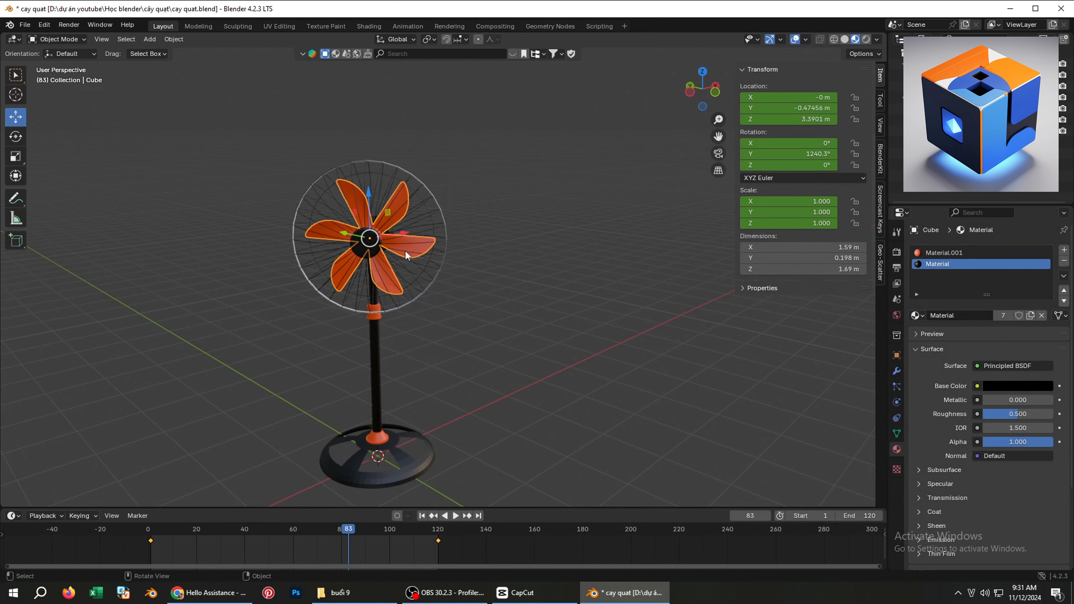
# - At frame 120, set the blades' Y rotation to 3600° and insert a keyframe
pyautogui.moveTo(405, 250); pyautogui.dragTo(372, 355, button='middle')
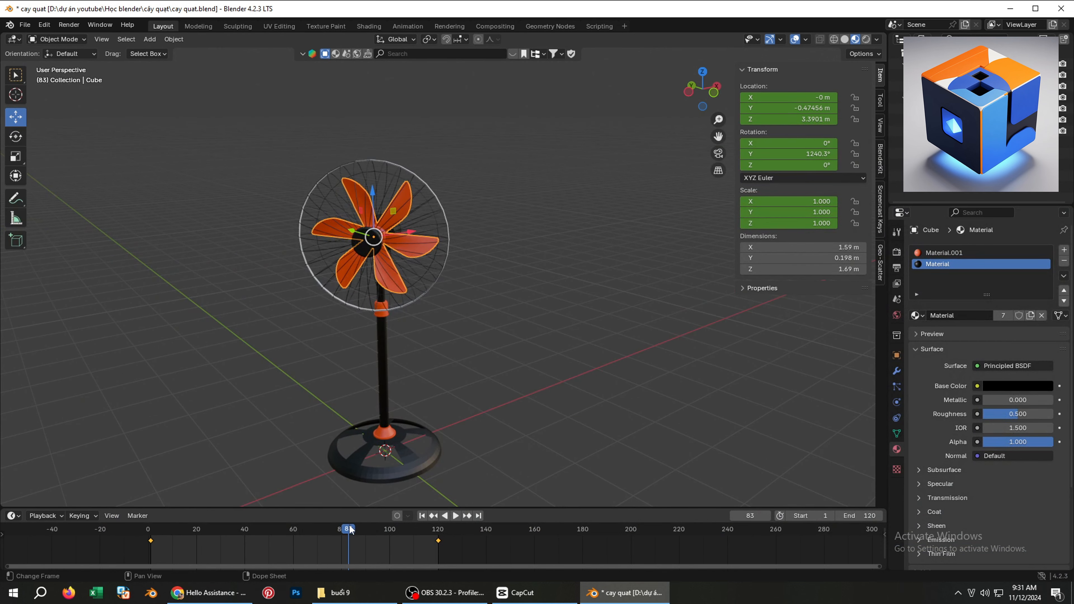
pyautogui.press('space')
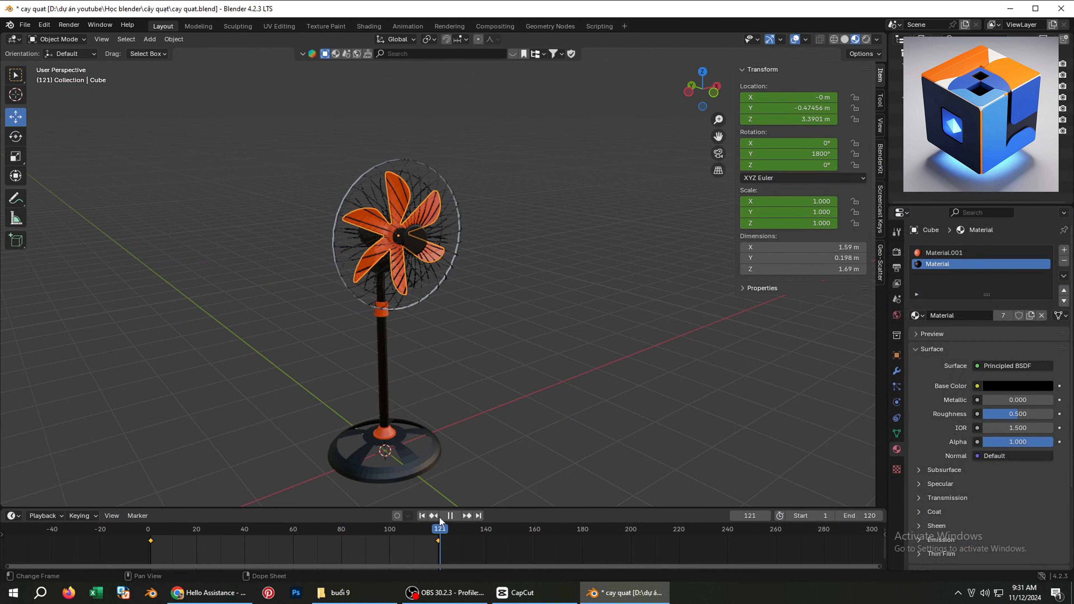
pyautogui.press('space')
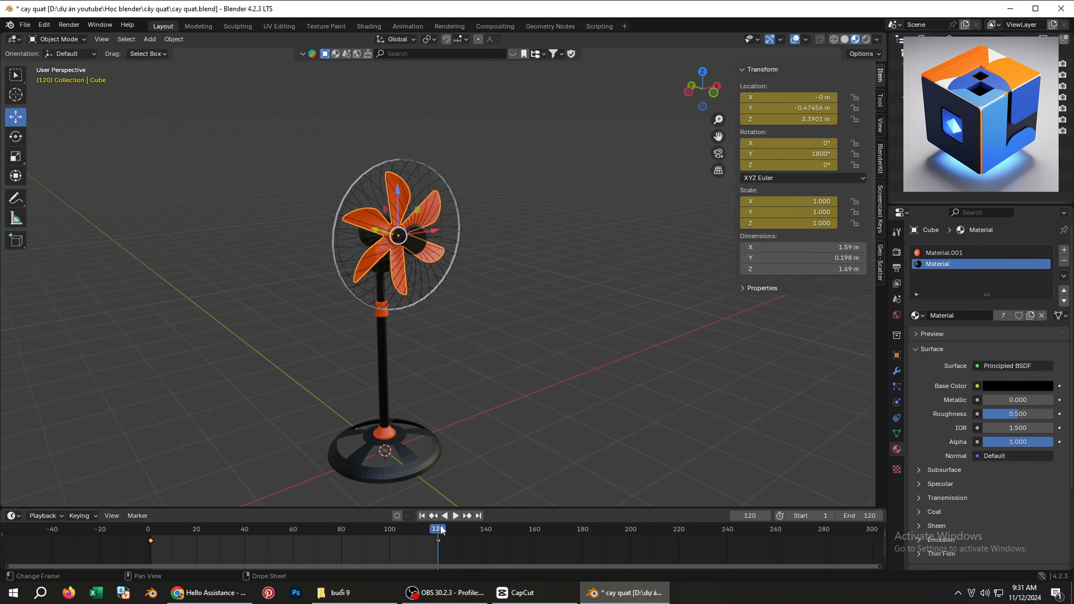
pyautogui.click(803, 154)
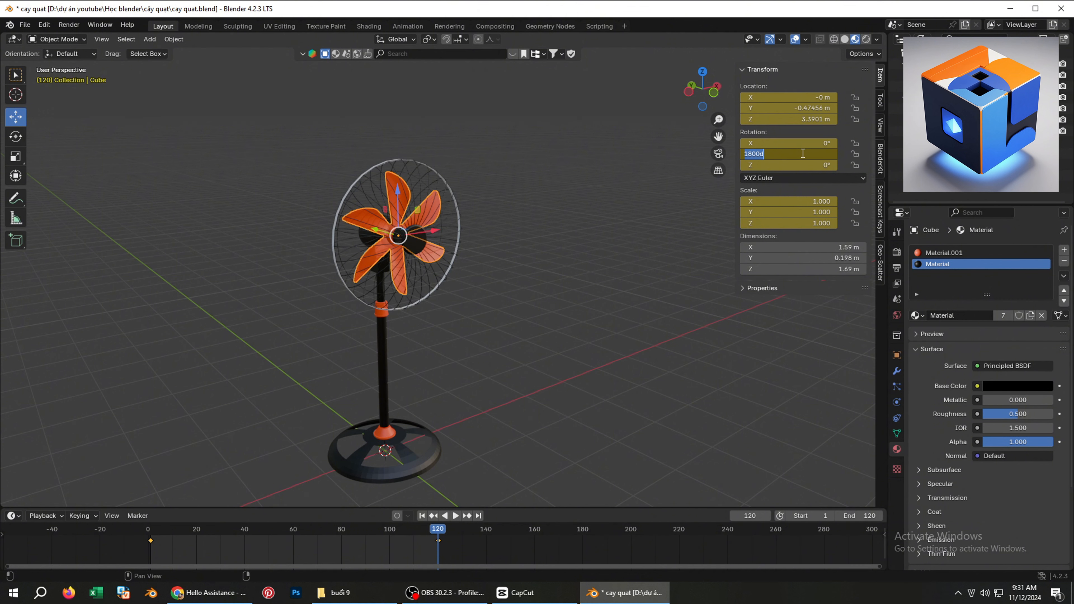
pyautogui.write('360*')
pyautogui.press('Return')
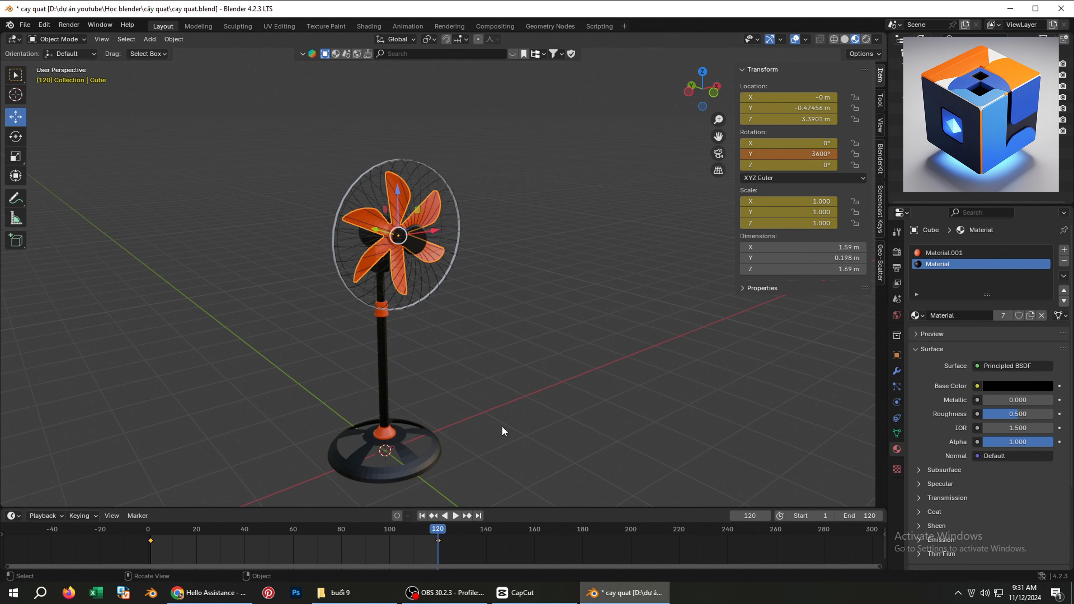
pyautogui.press('i')
# - Play the animation from the first frame to check the faster blade spin
pyautogui.moveTo(439, 530); pyautogui.dragTo(128, 581)
pyautogui.press('space')
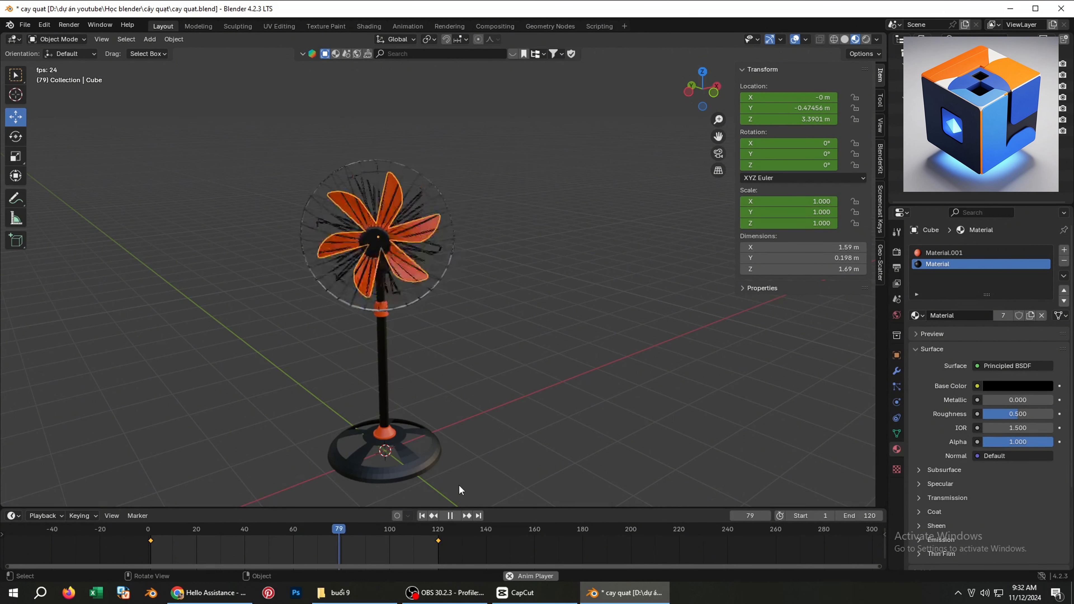
pyautogui.press('space')
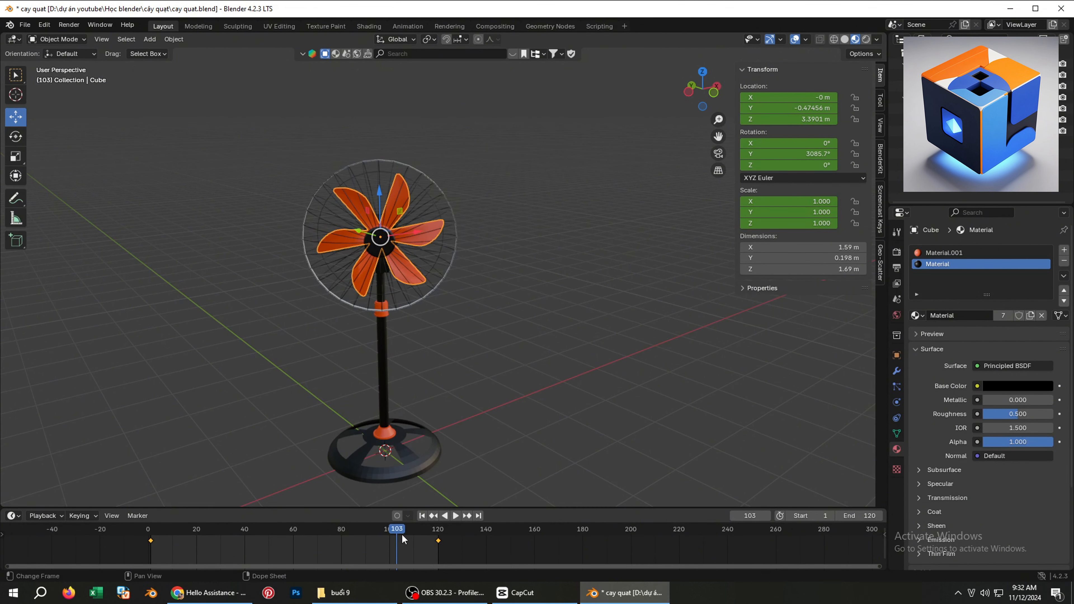